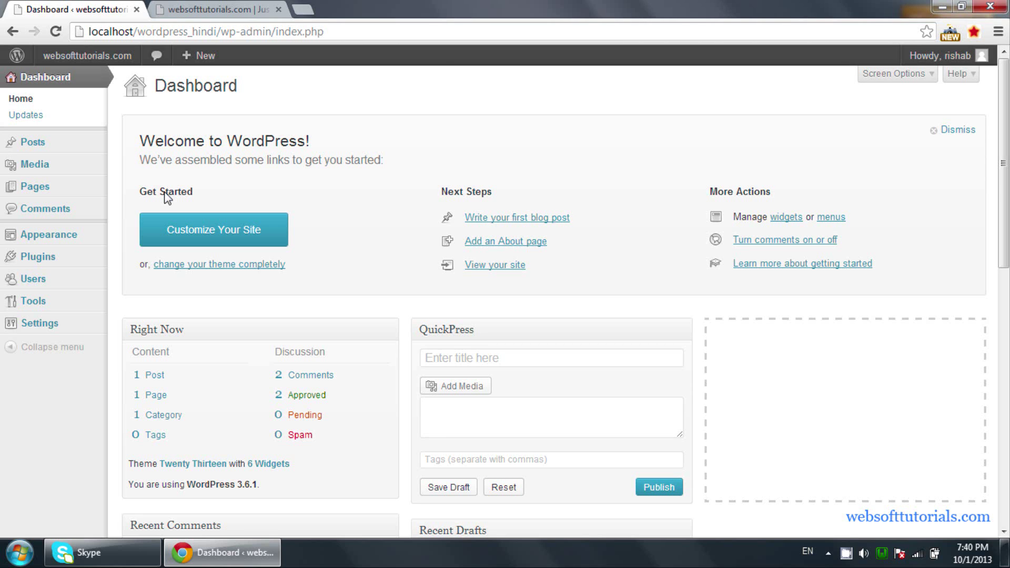
Open the list of all posts and show the actions available for the "Hello world!" post
left_click_drag(155, 141, 130, 145)
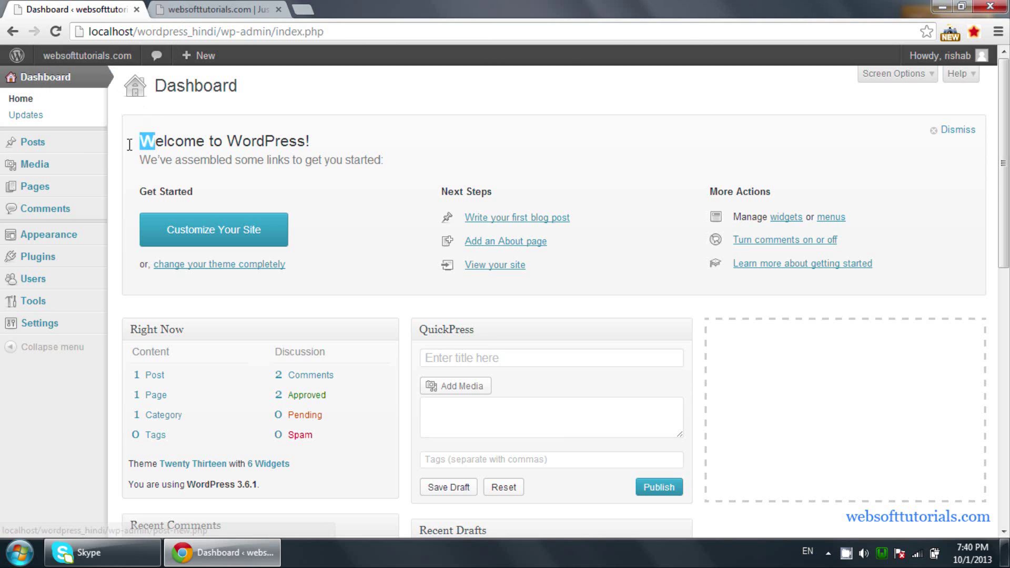
left_click(62, 149)
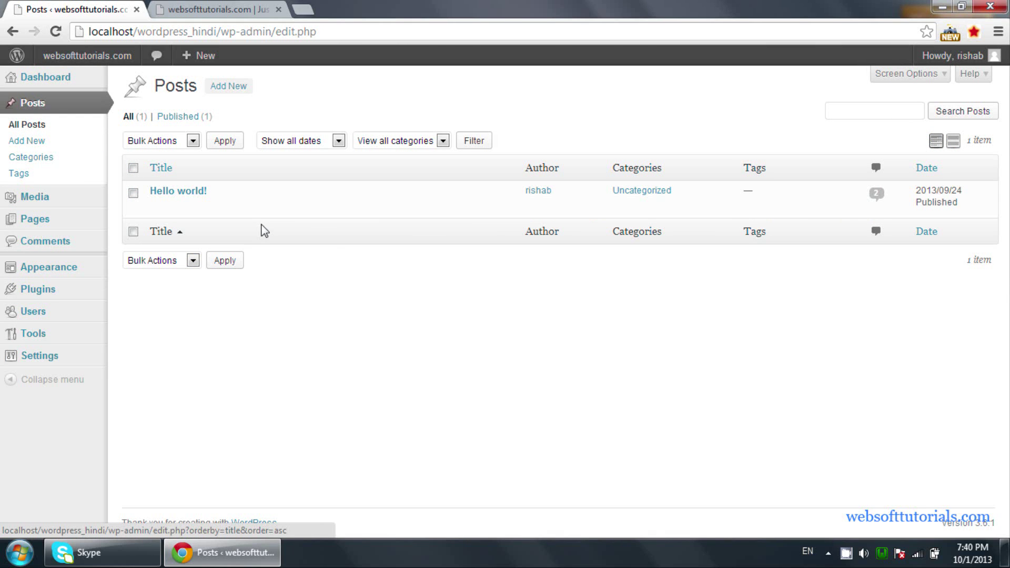
mouse_move(277, 209)
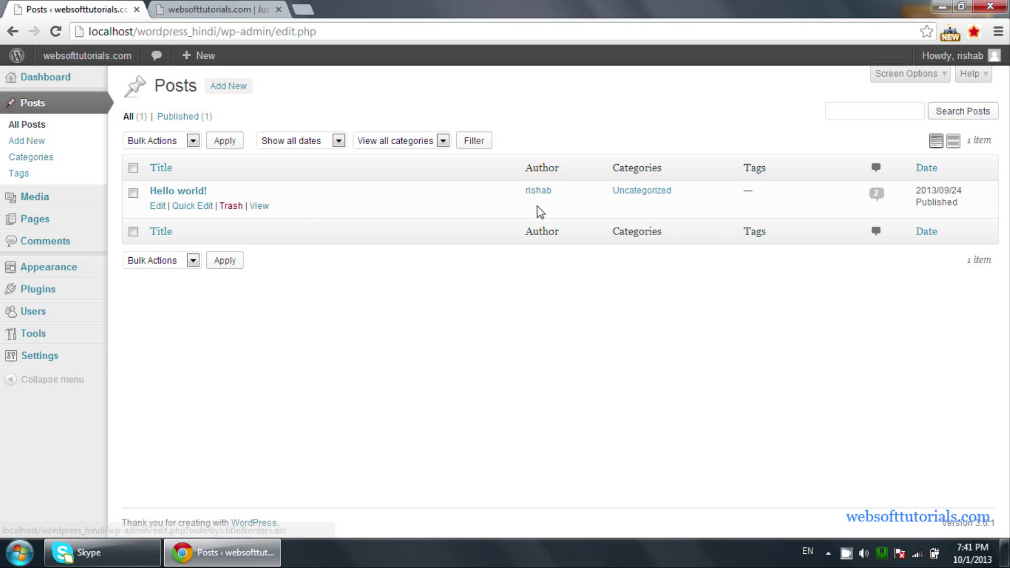
Examine the public display name setting in the user profile and return to the posts list
left_click(988, 59)
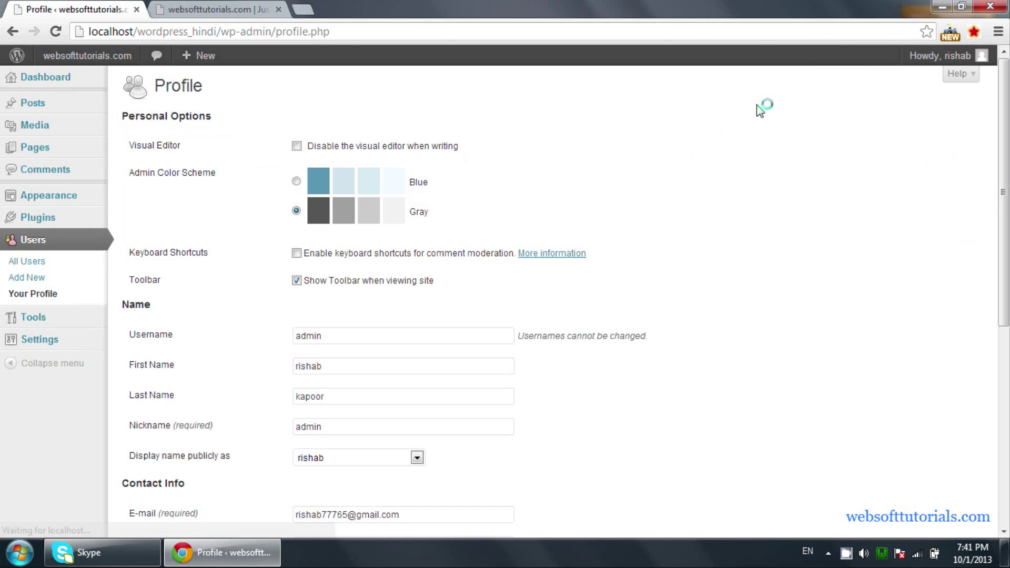
scroll(584, 234, "down", 4)
scroll(586, 235, "down", 3)
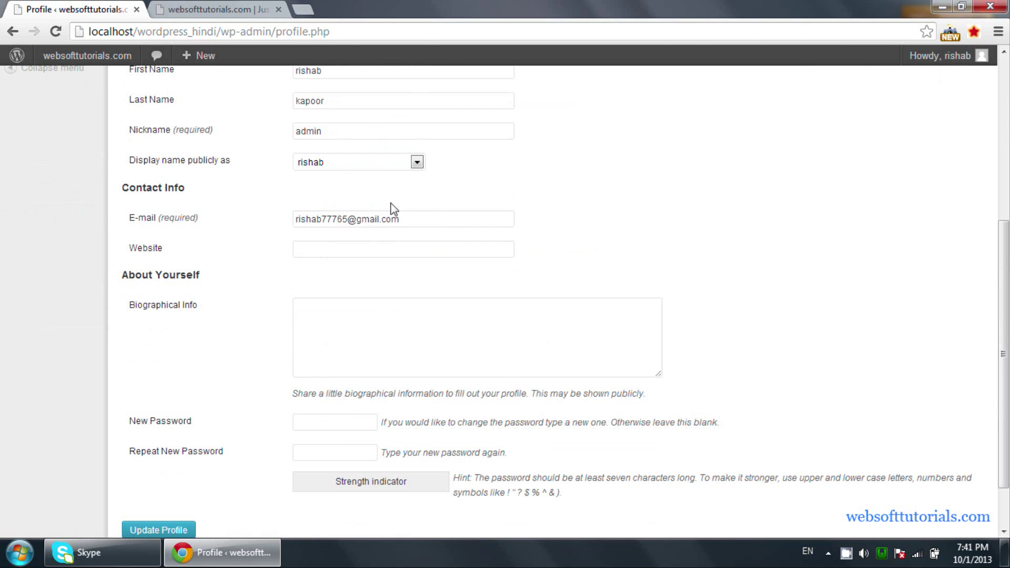
left_click(339, 167)
left_click(13, 32)
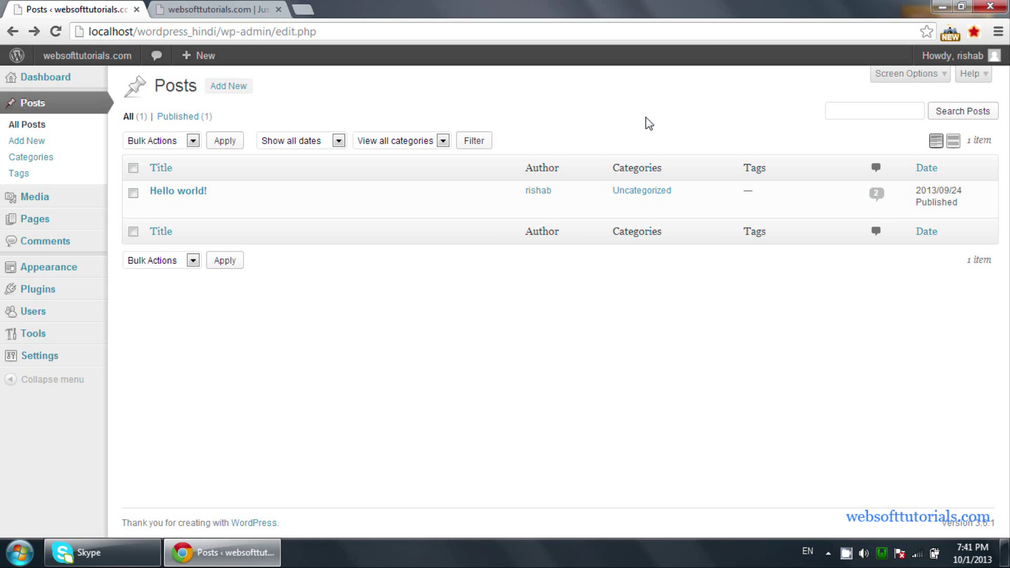
left_click(853, 111)
type("k")
key("BackSpace")
key("BackSpace")
key("BackSpace")
key("BackSpace")
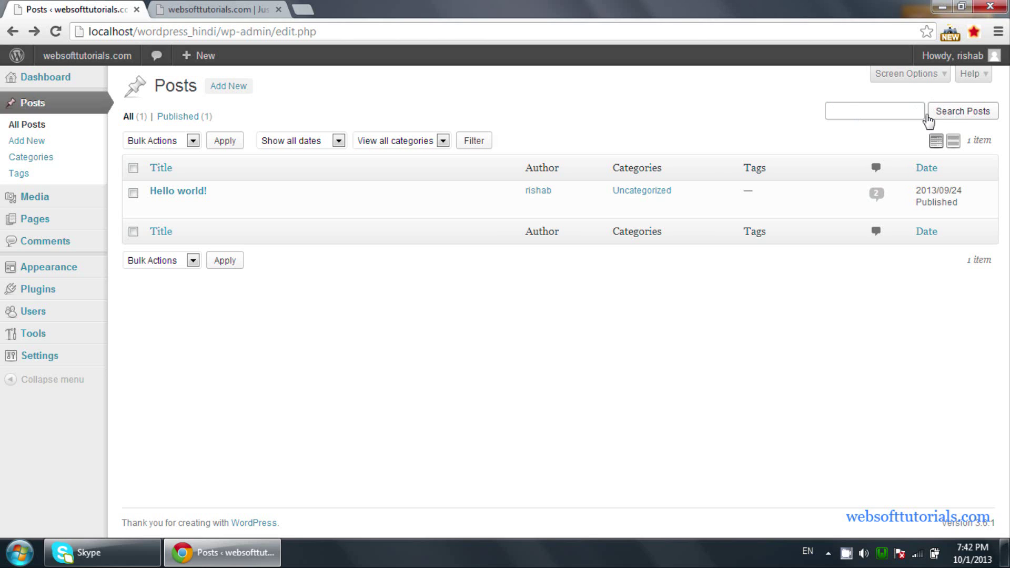
left_click(698, 118)
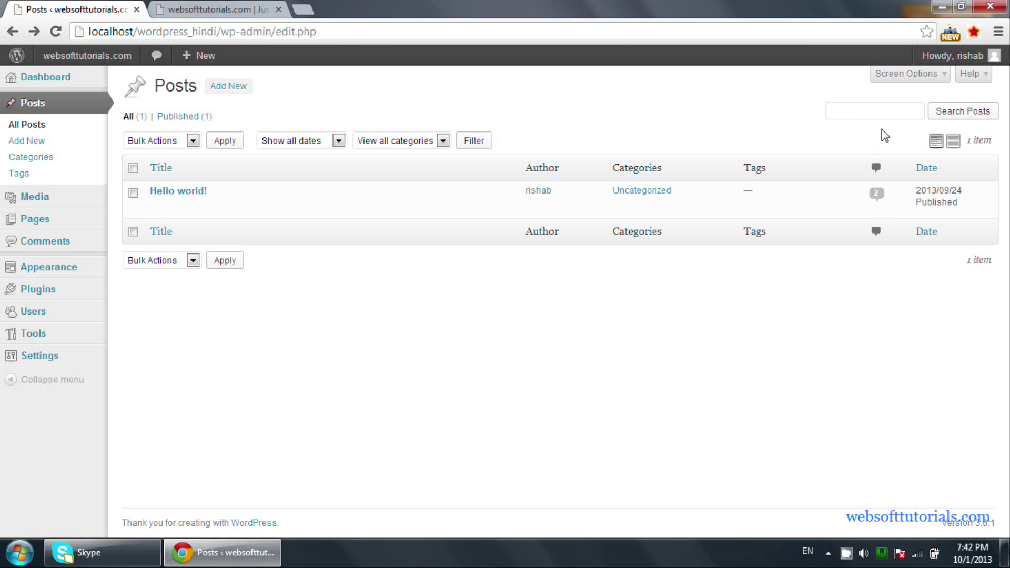
Search the posts for "hello"
left_click(909, 118)
type("hello")
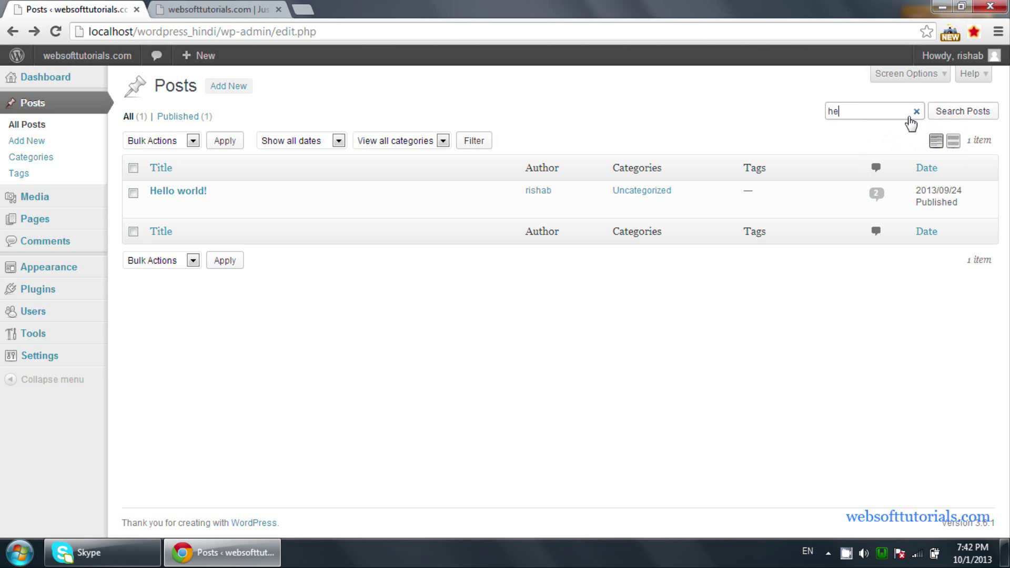
left_click(954, 120)
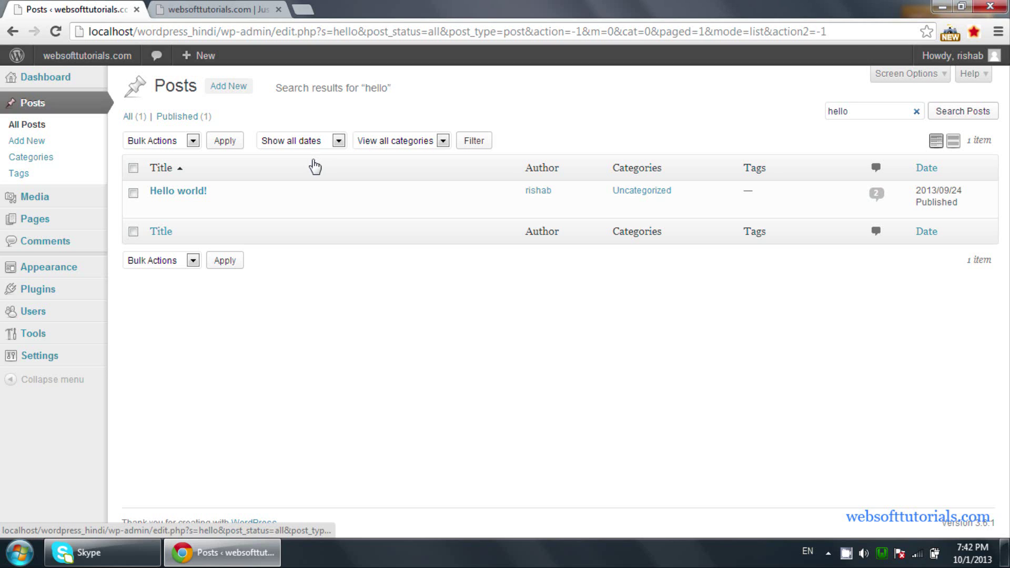
Choose September 2013 as the date filter for the posts list and look through the category filter options
left_click(310, 142)
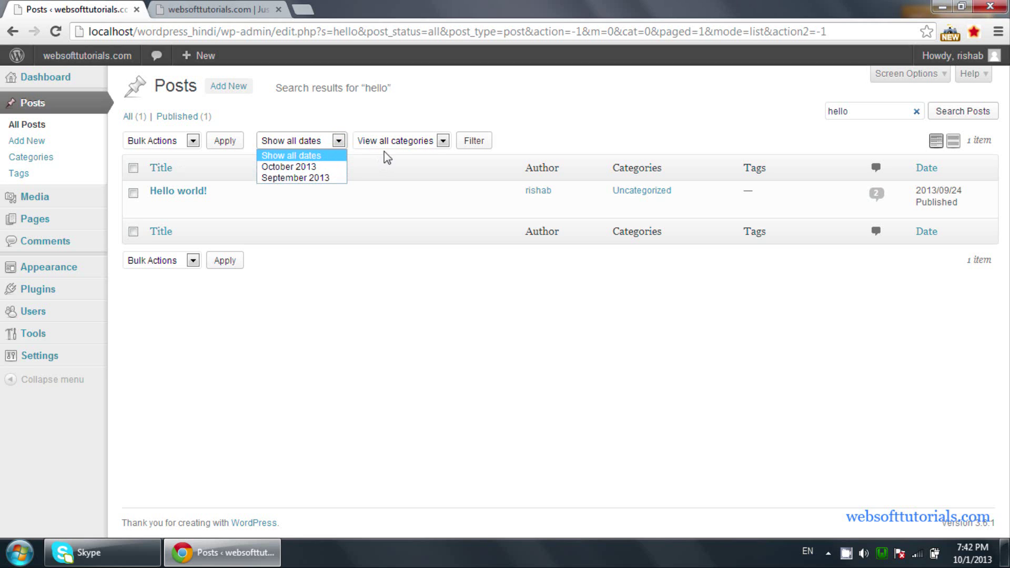
left_click(313, 178)
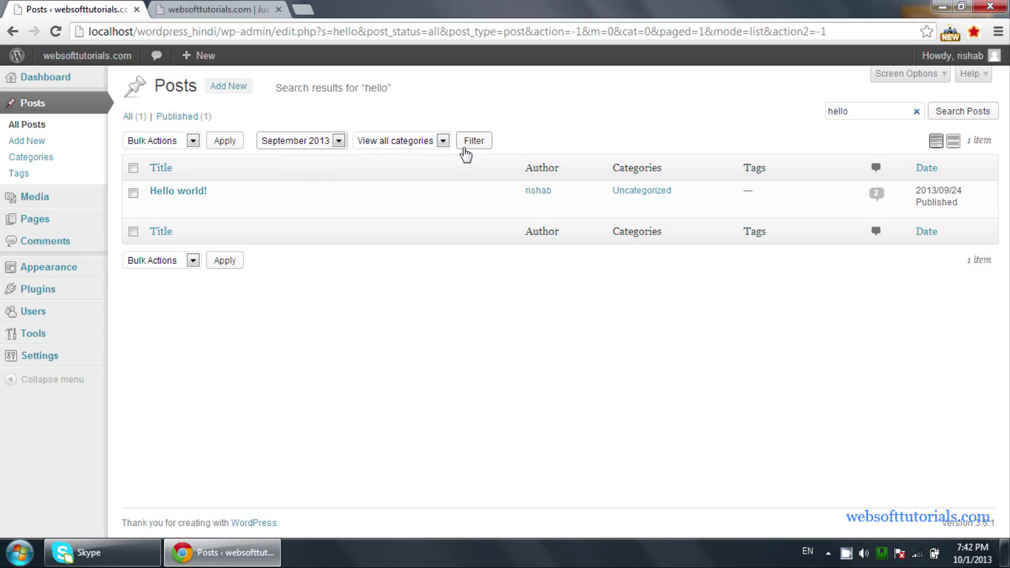
left_click(422, 141)
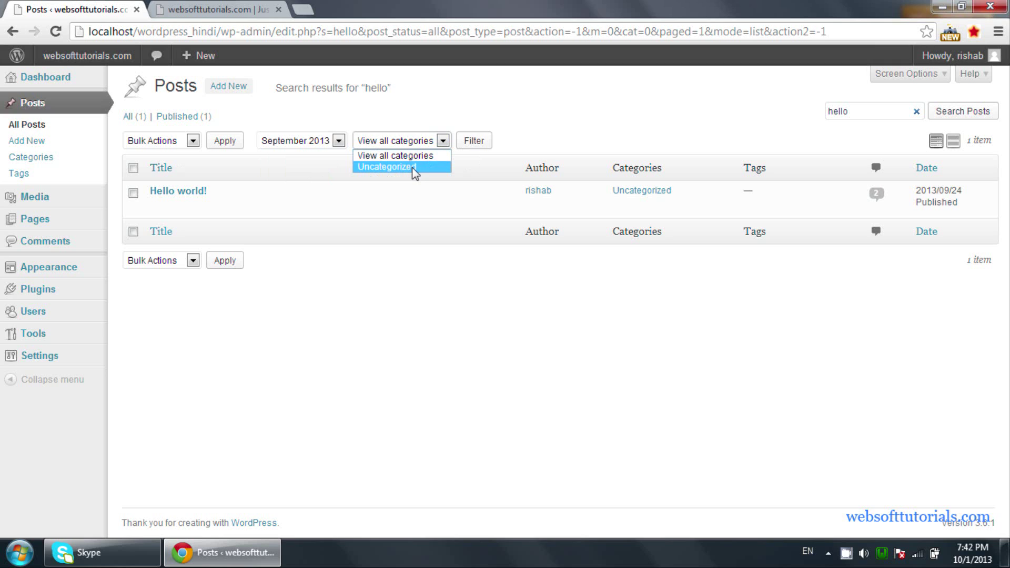
left_click(411, 118)
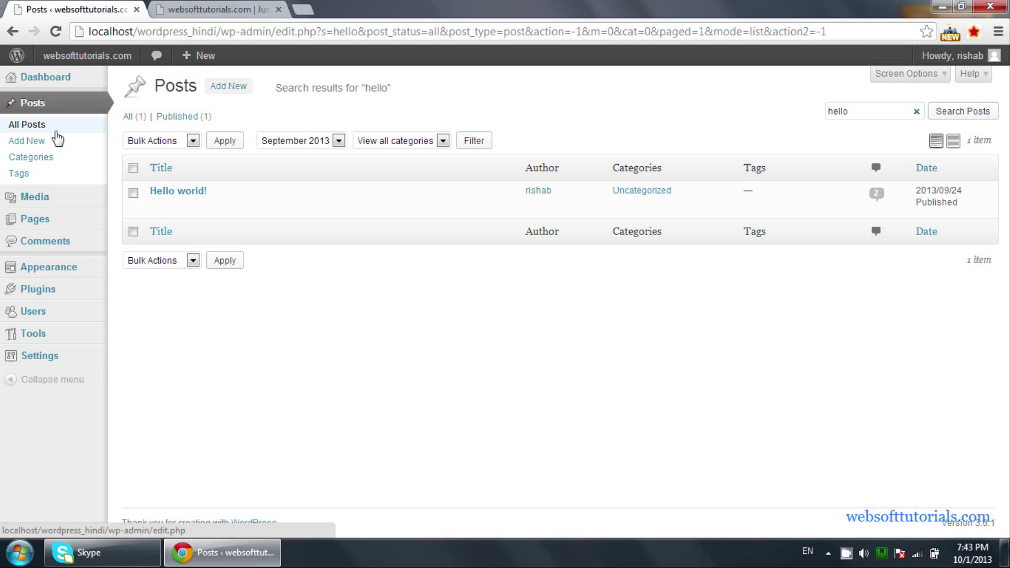
Create a new post titled "Php" with the body text "This is my first post of php"
left_click(229, 87)
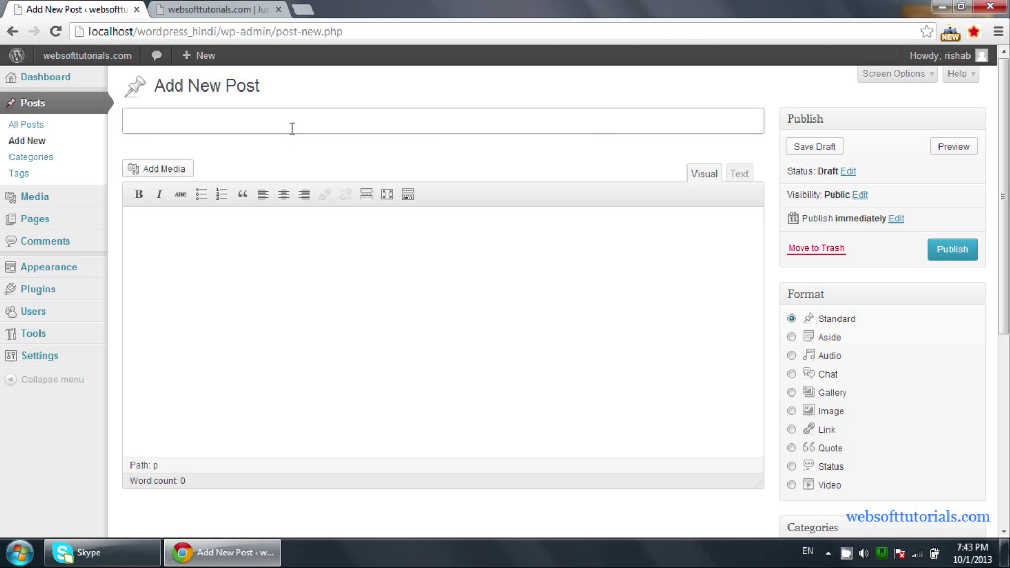
type("Php")
left_click(270, 259)
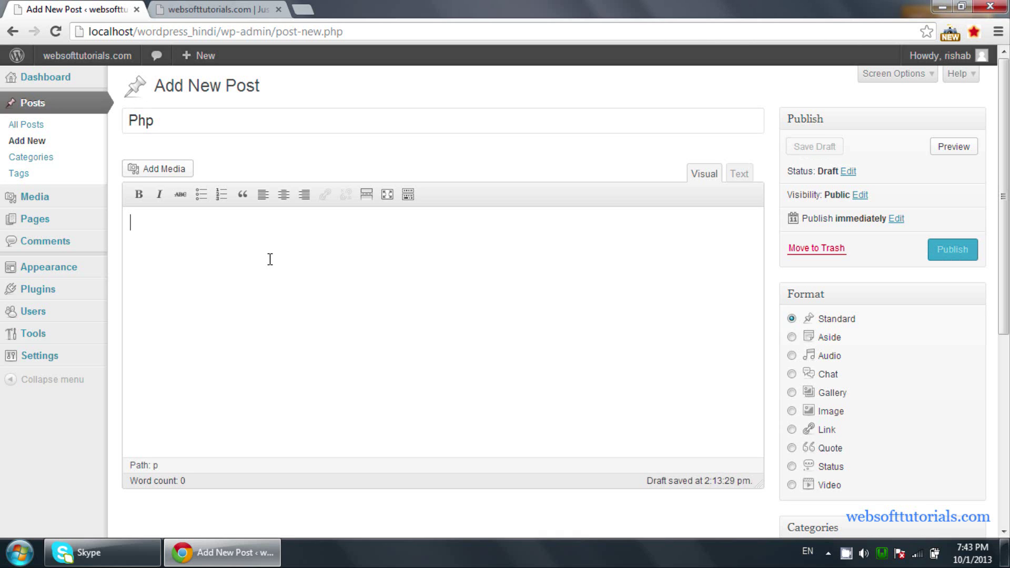
type("This is ")
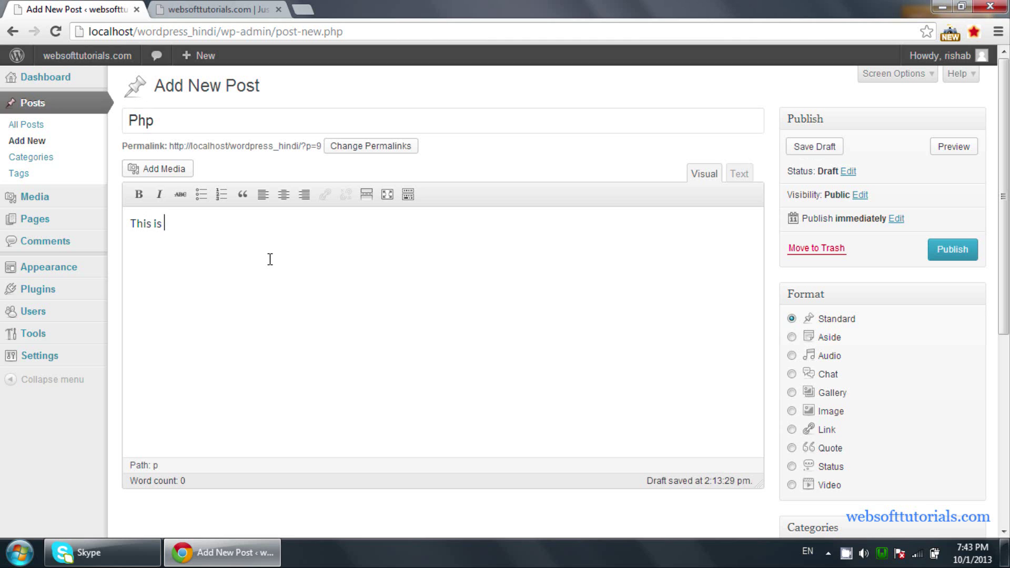
type("my first post of php")
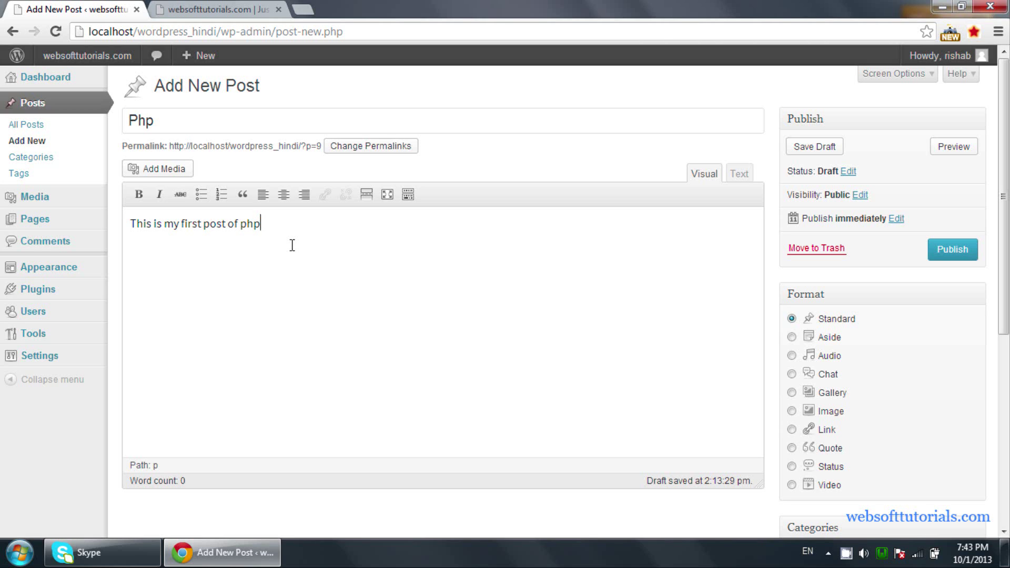
Look at the editor's formatting tools and compare the post body in the Visual and Text modes
left_click_drag(289, 234, 127, 230)
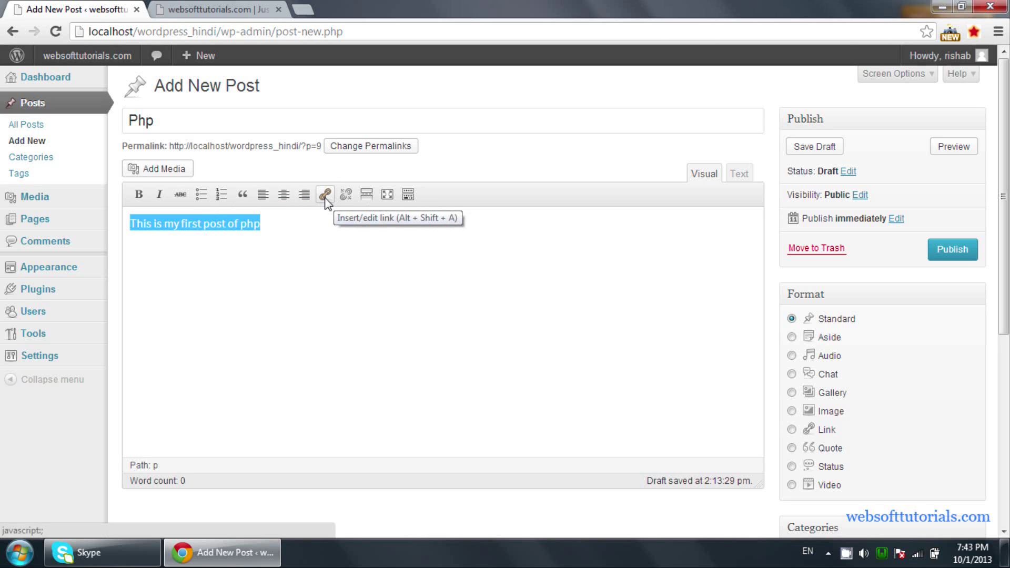
left_click(493, 233)
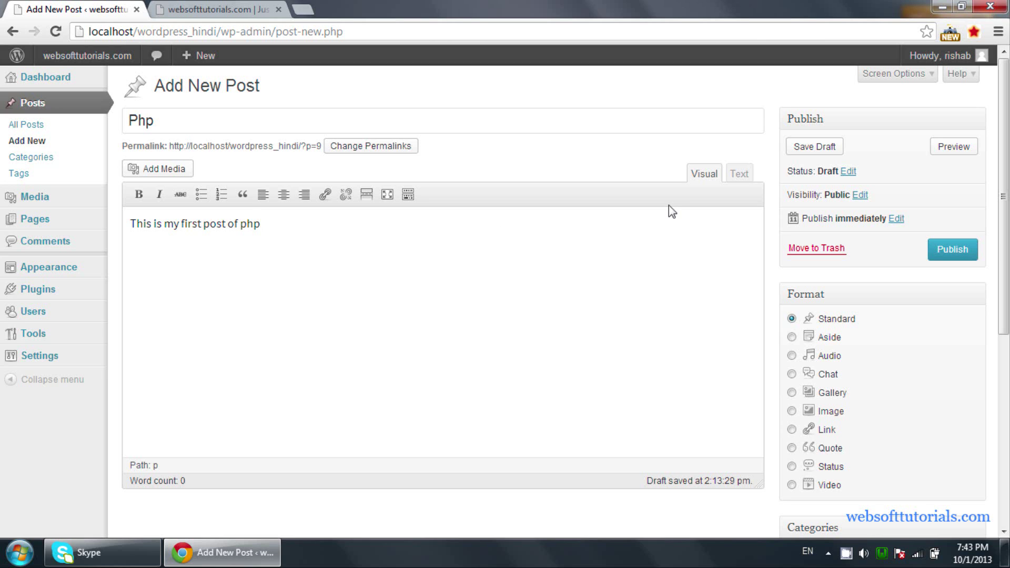
left_click(746, 175)
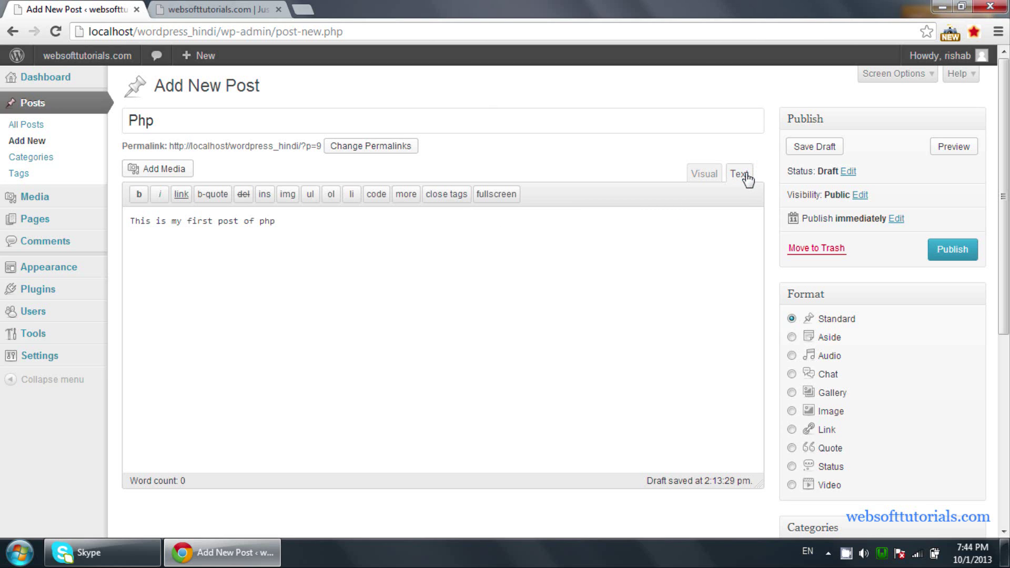
left_click(706, 174)
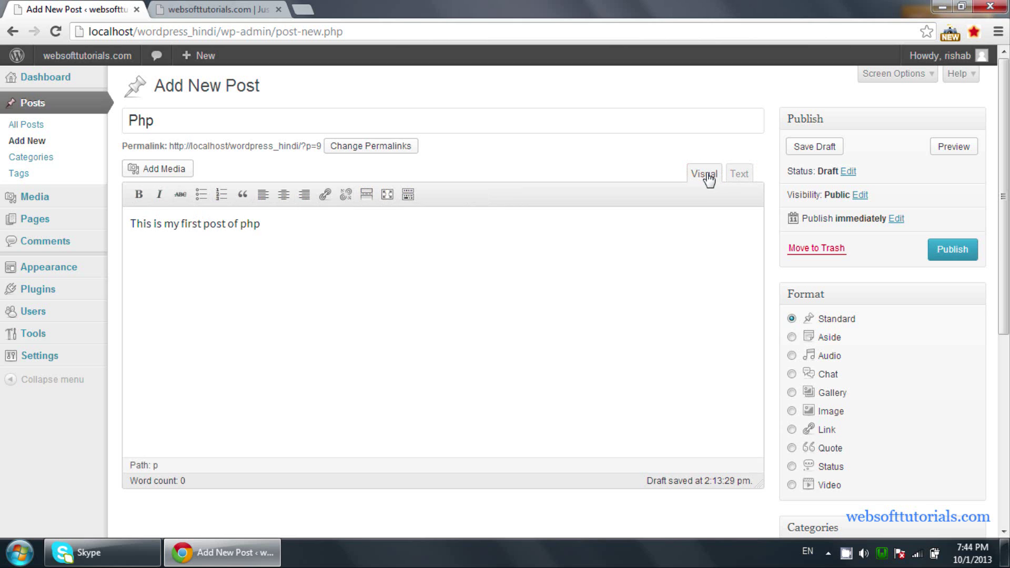
left_click(749, 172)
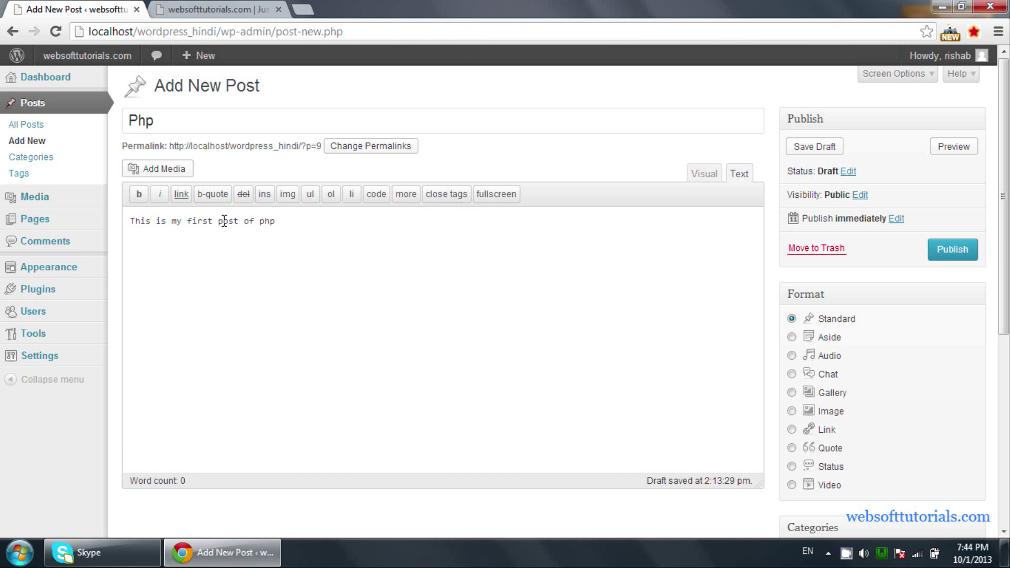
left_click_drag(277, 221, 111, 226)
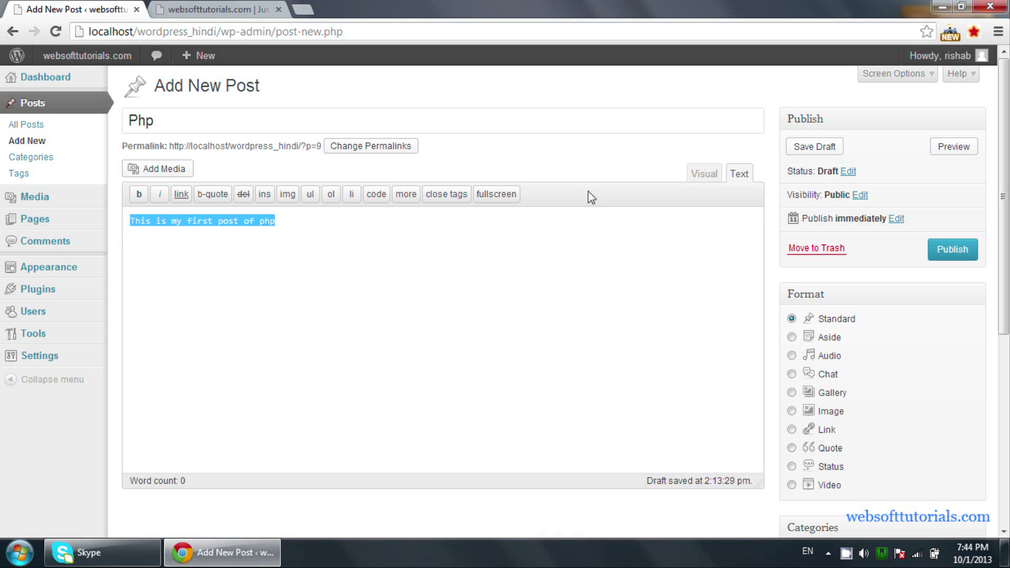
left_click(705, 175)
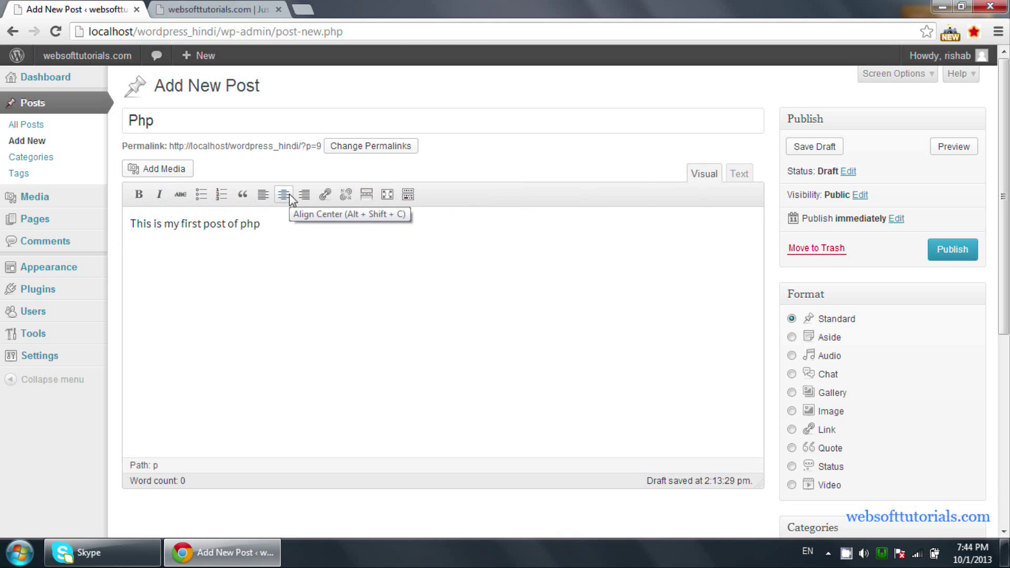
Wrap the body sentence in <h2> and </h2> tags in the editor's Text mode
left_click(736, 176)
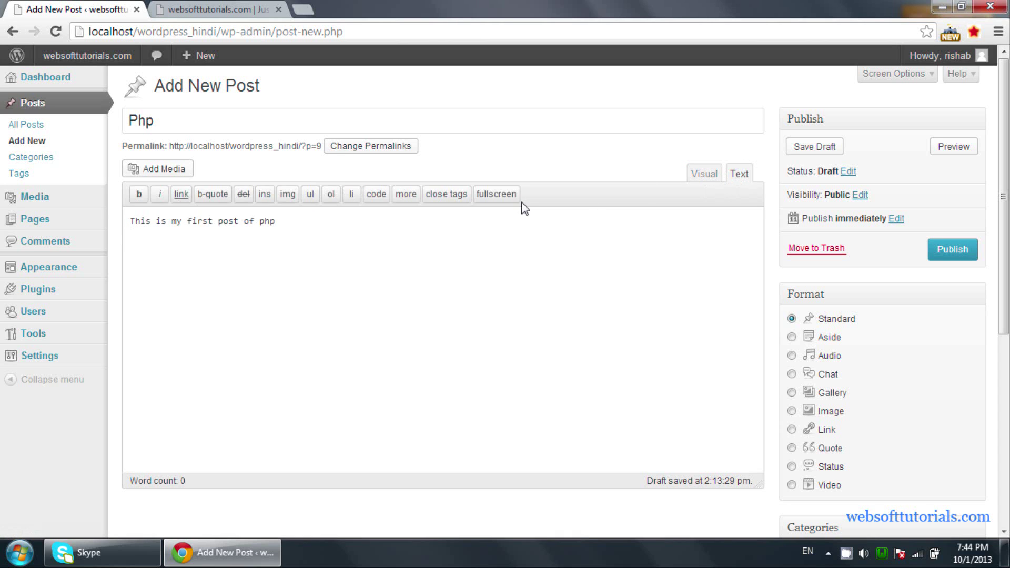
left_click(132, 221)
type("<h2>")
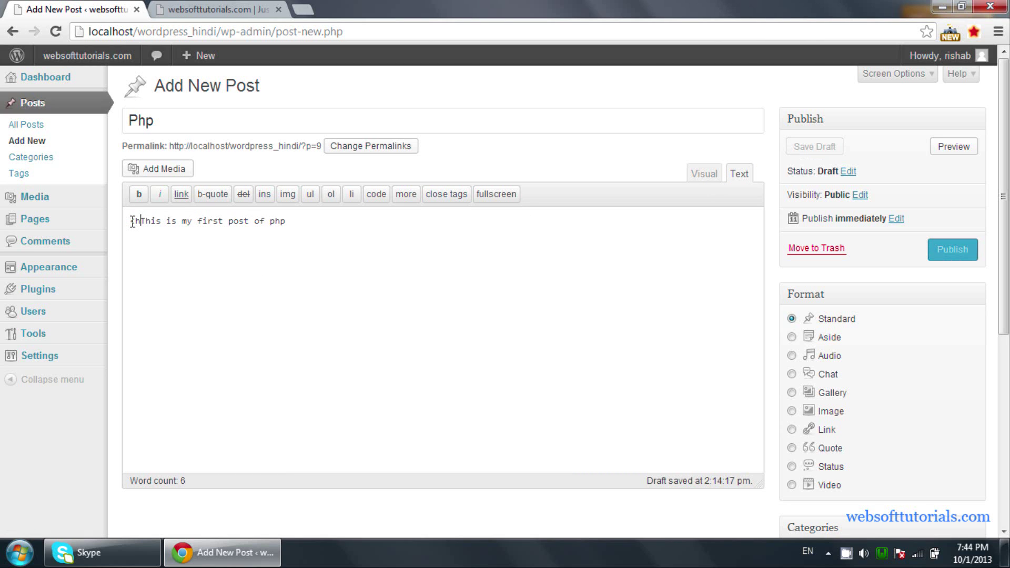
type("</h2>")
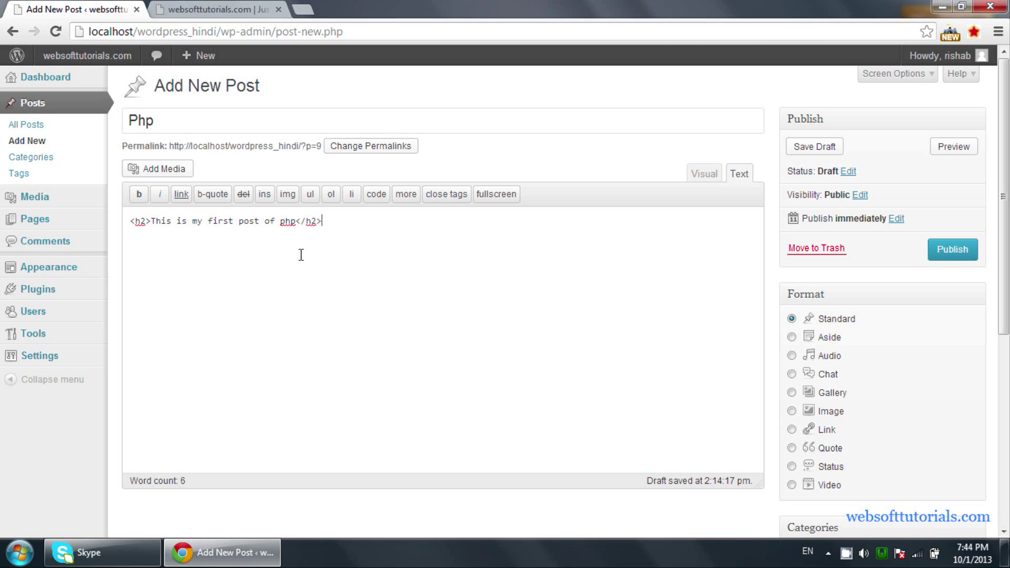
Check how the h2 heading renders in Visual mode and return to Text mode
left_click(703, 173)
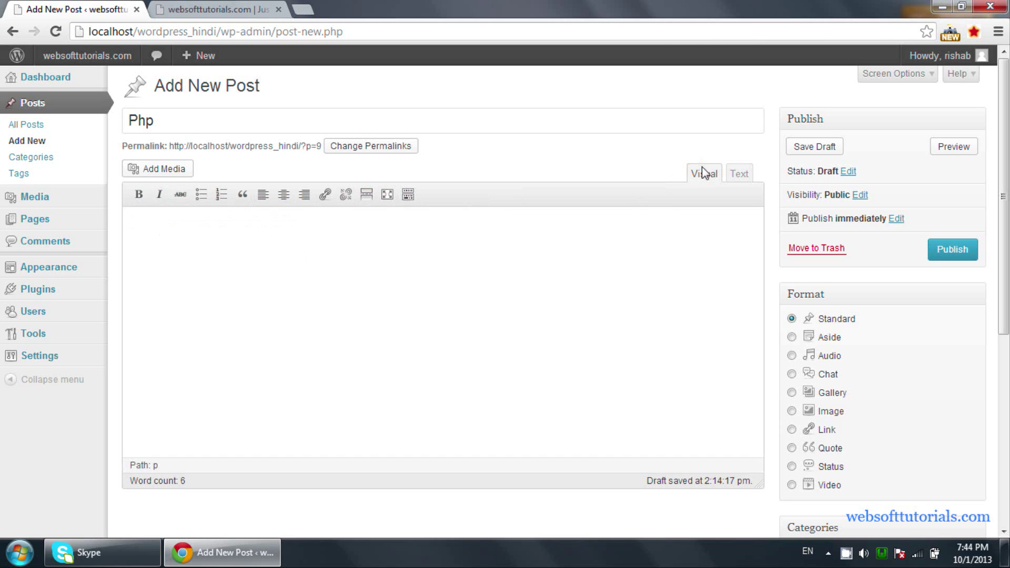
left_click_drag(270, 254, 151, 257)
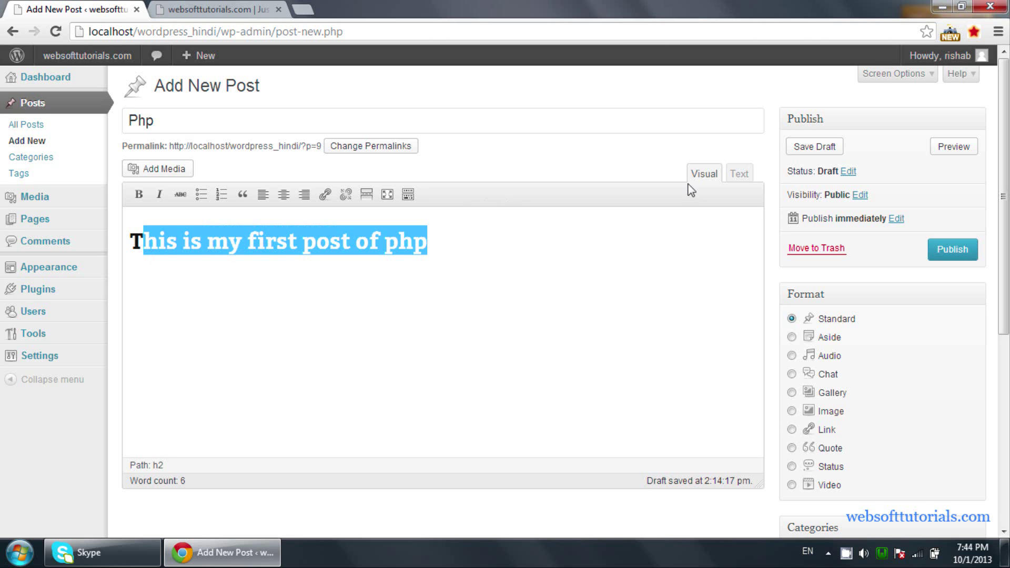
left_click(734, 178)
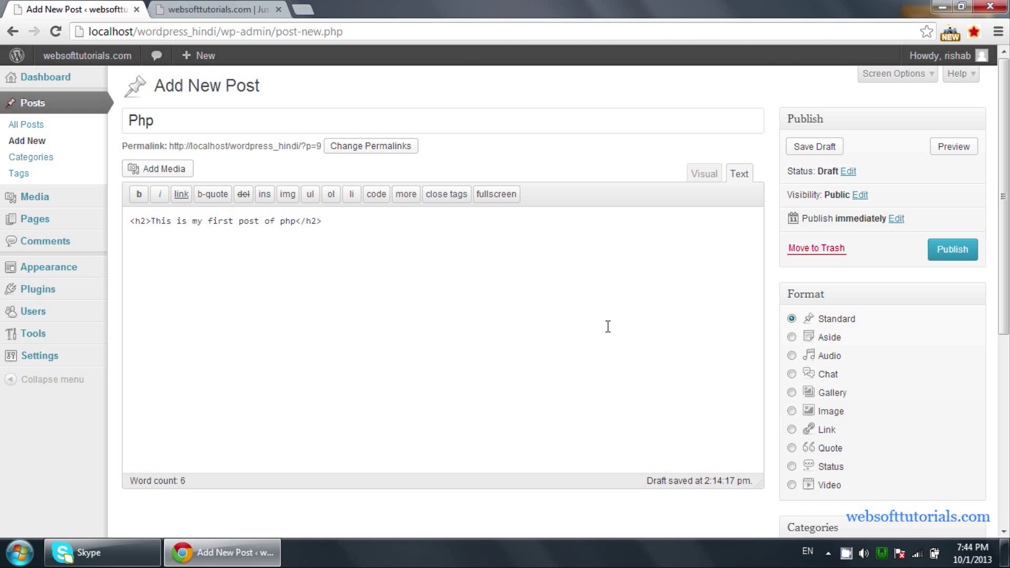
Publish the "Php" post and view its public page in a new browser tab
left_click(950, 258)
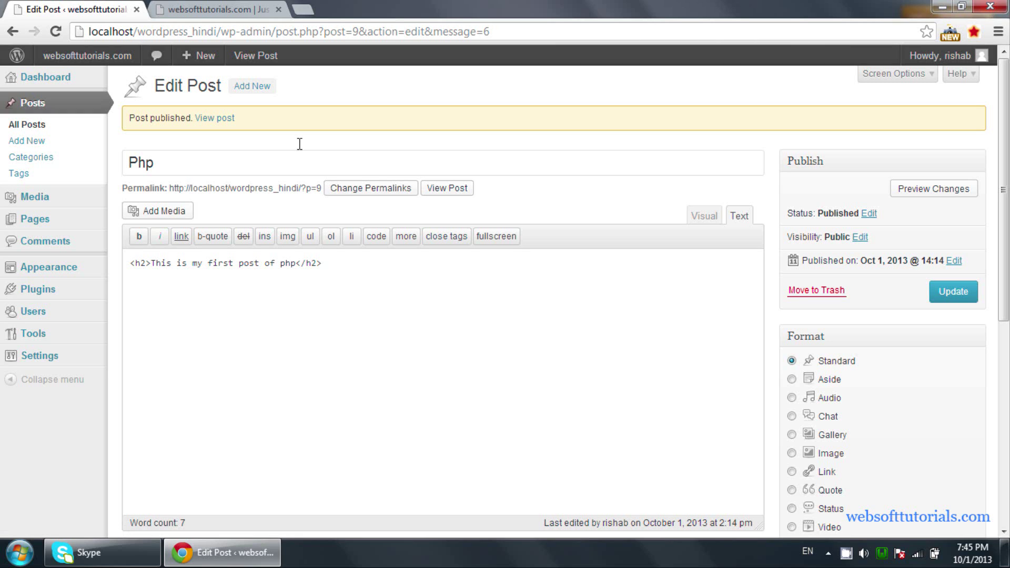
right_click(228, 123)
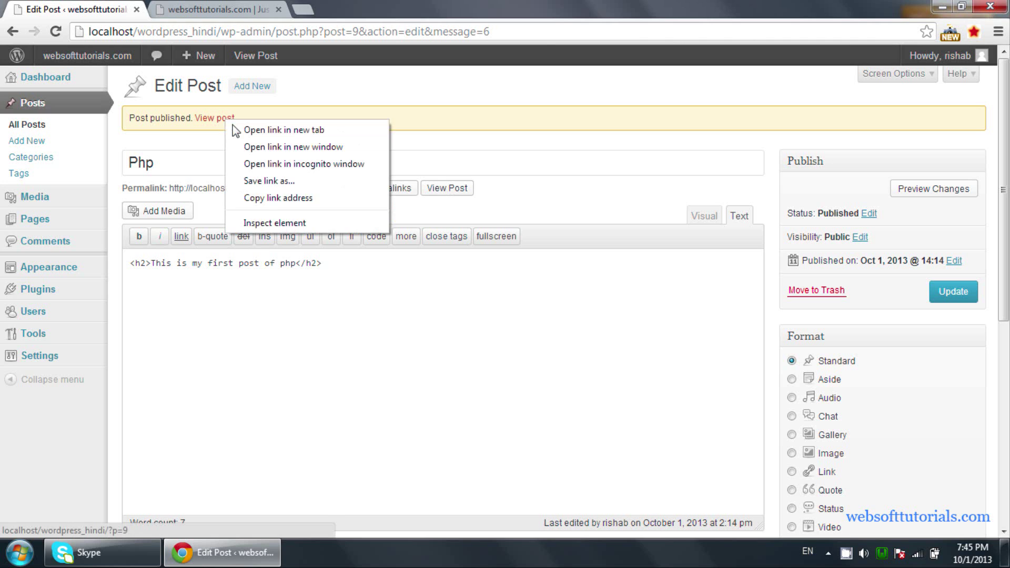
left_click(253, 129)
left_click(372, 7)
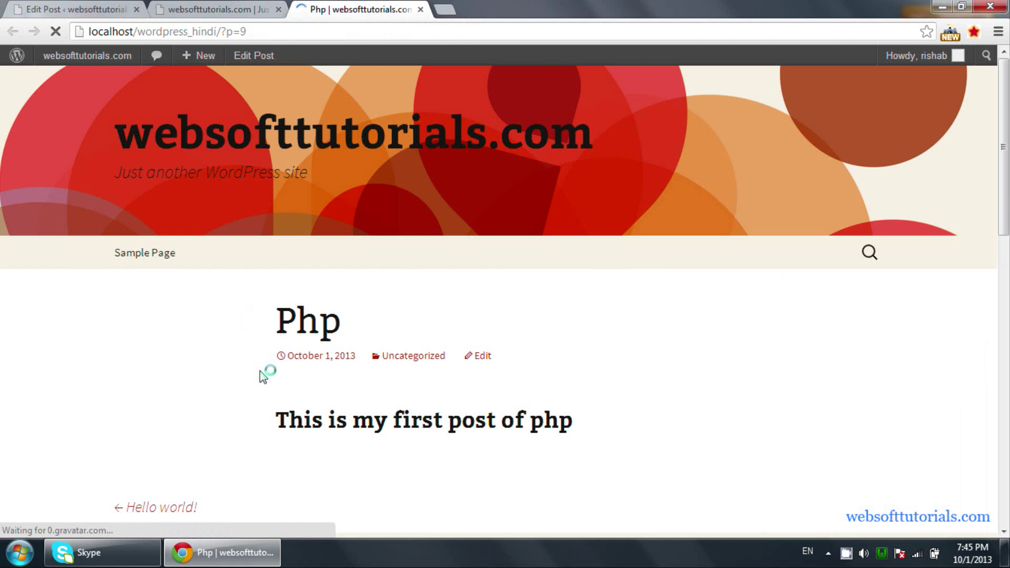
scroll(263, 373, "down", 3)
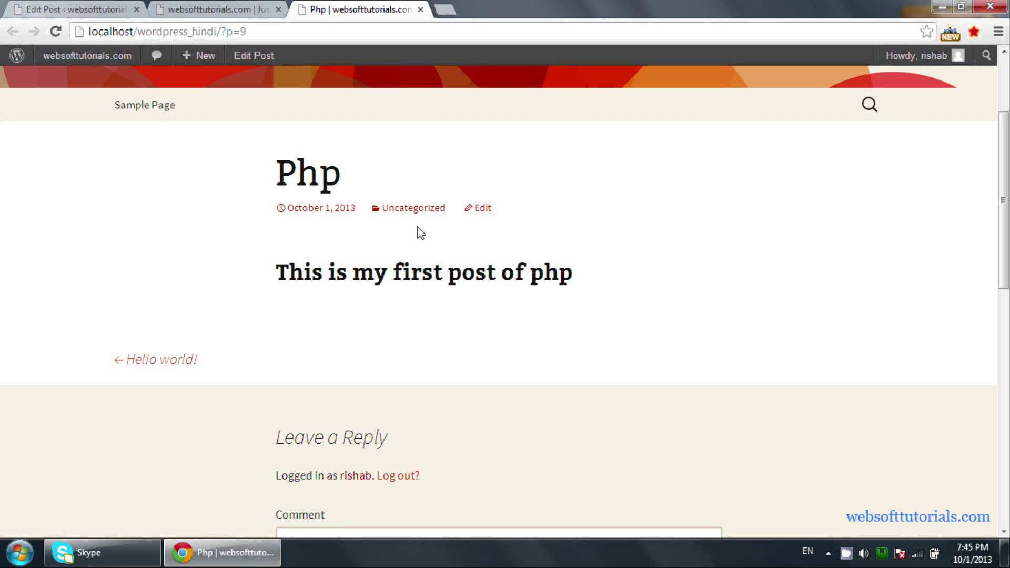
Close the browser tab with the site's home page, check the post's public page and return to the post's edit page
left_click(237, 8)
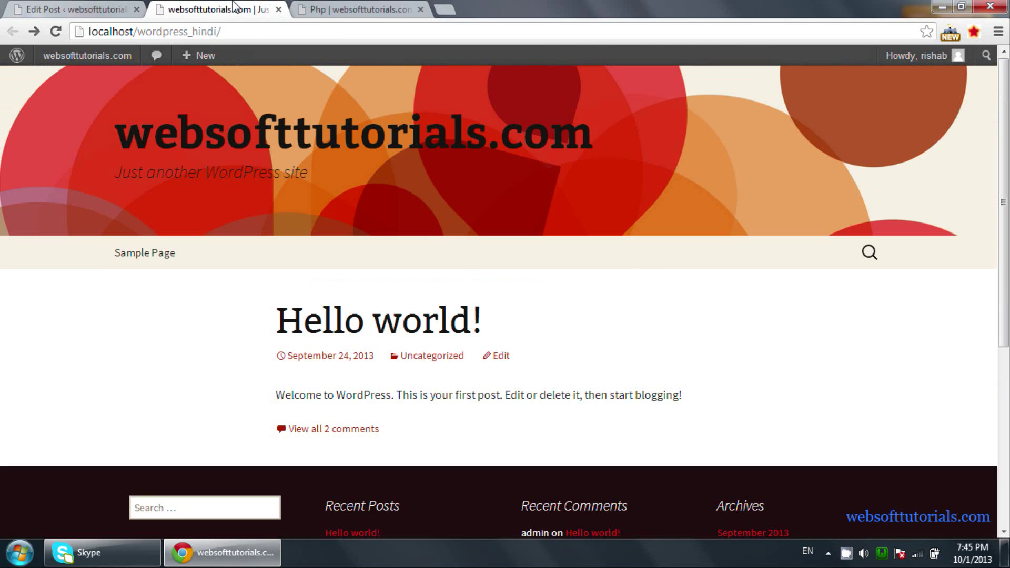
left_click(278, 9)
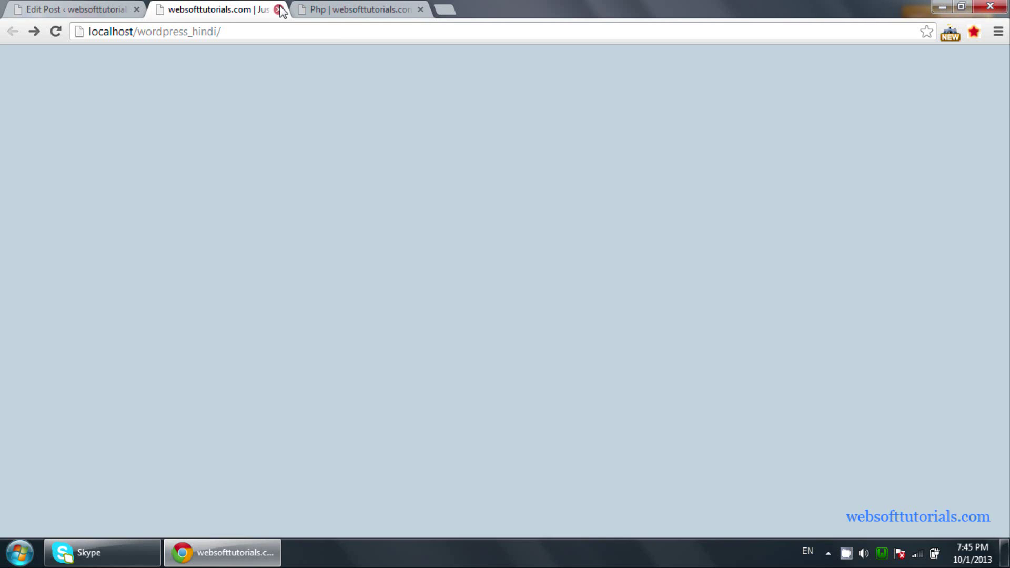
scroll(268, 305, "down", 6)
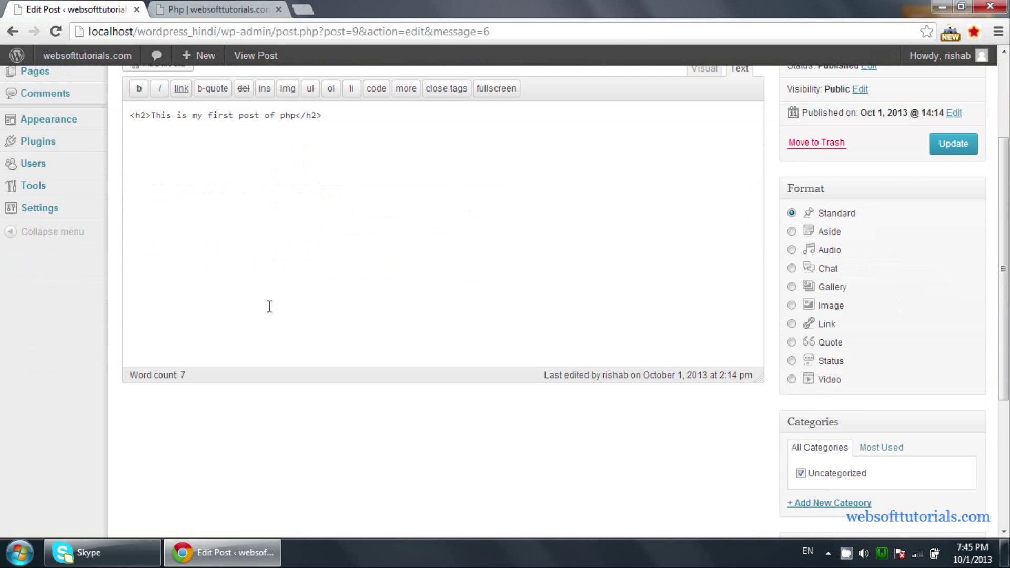
left_click(223, 5)
scroll(226, 226, "up", 2)
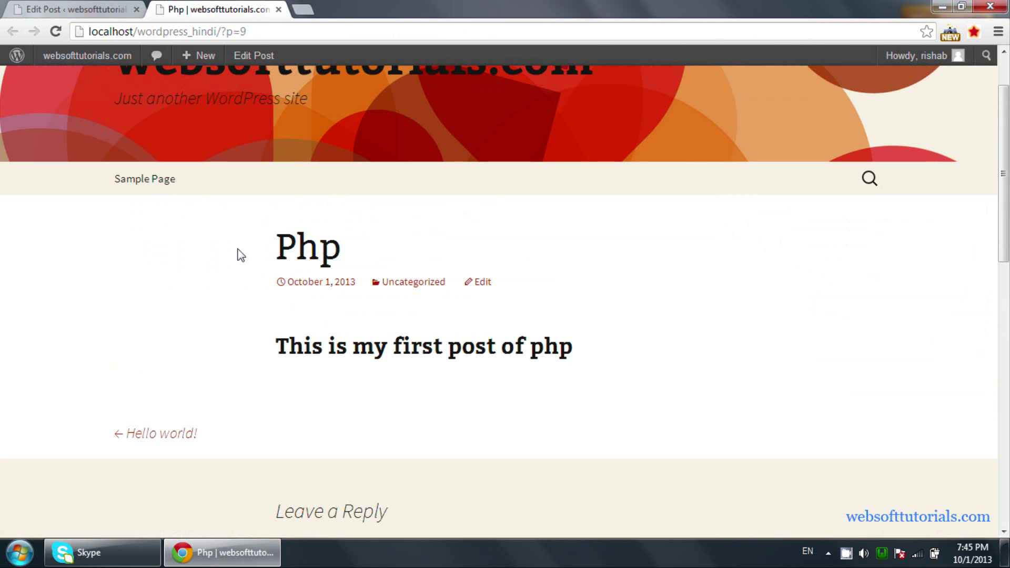
left_click(72, 8)
scroll(290, 222, "up", 5)
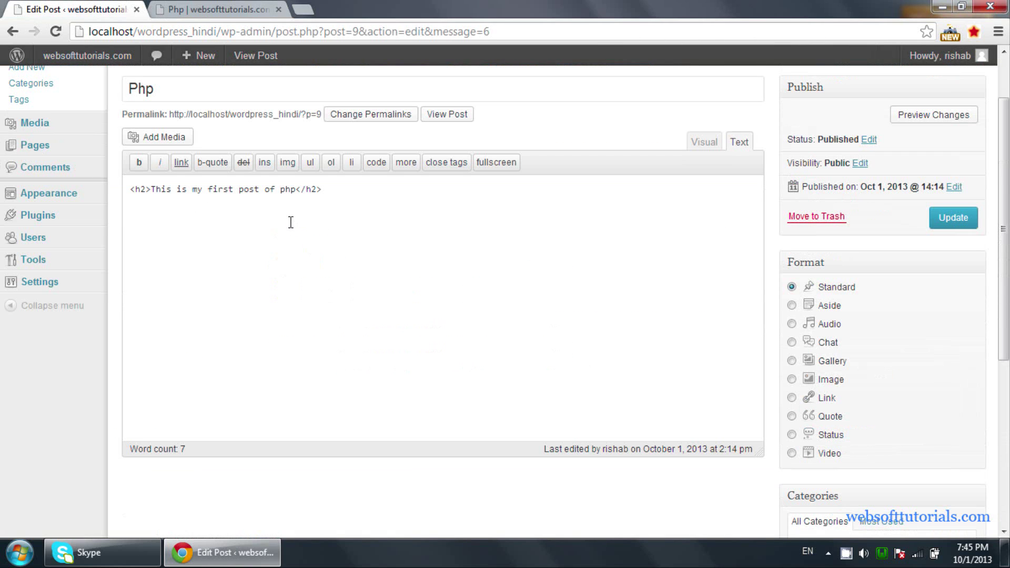
Create a new category named "Php" for the post and unassign the Uncategorized category
scroll(573, 258, "down", 3)
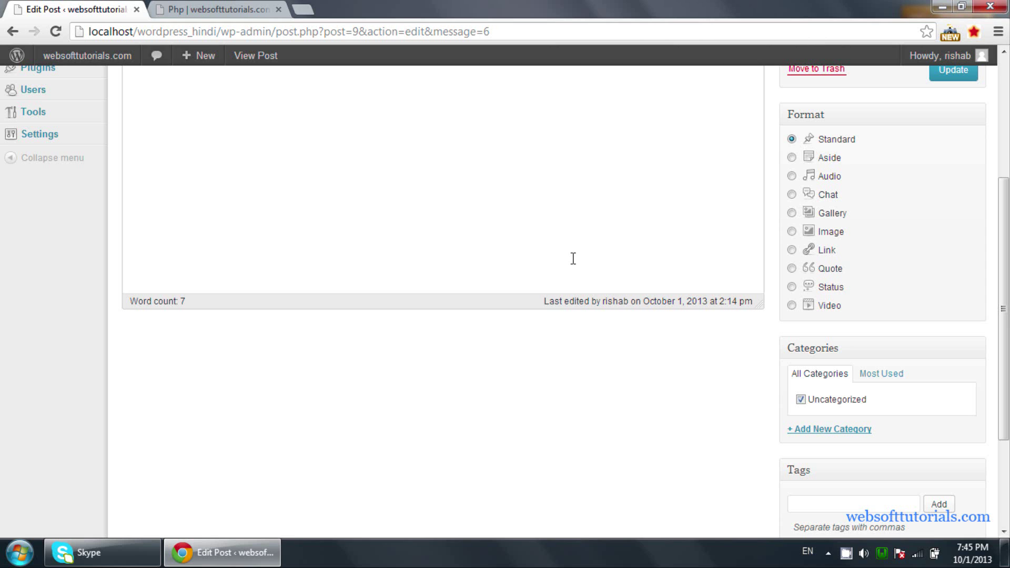
left_click(819, 431)
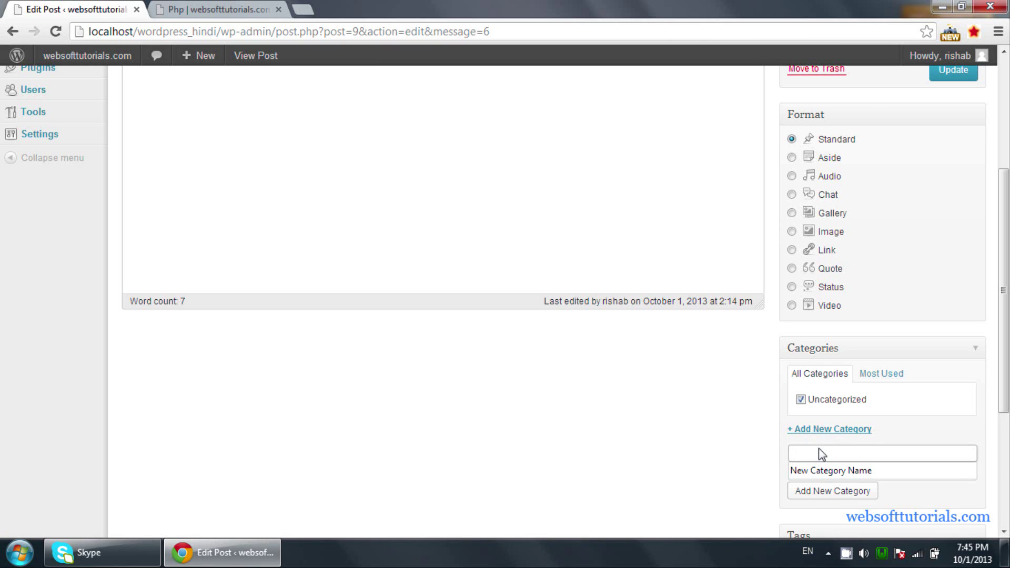
type("Php")
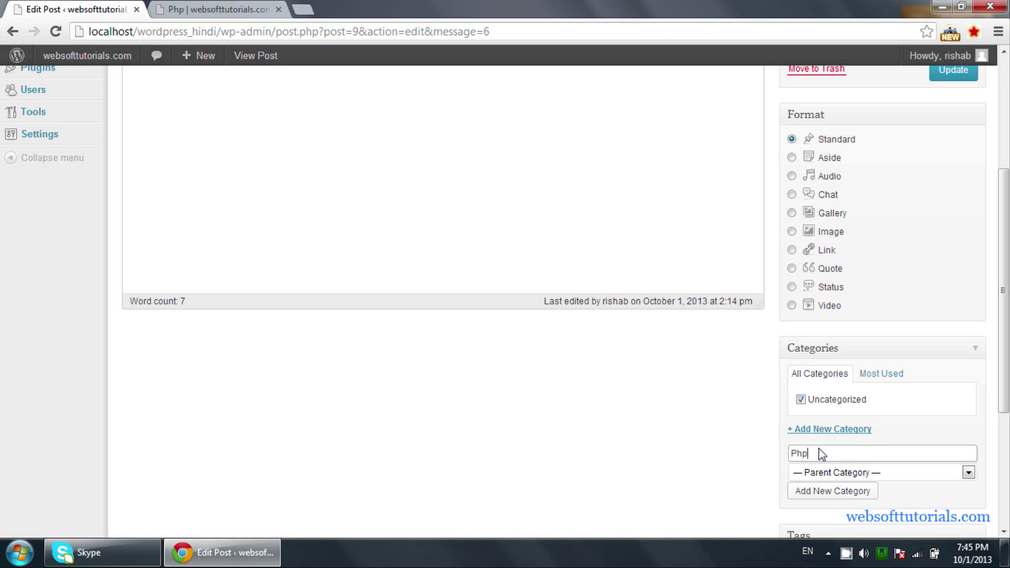
left_click(827, 491)
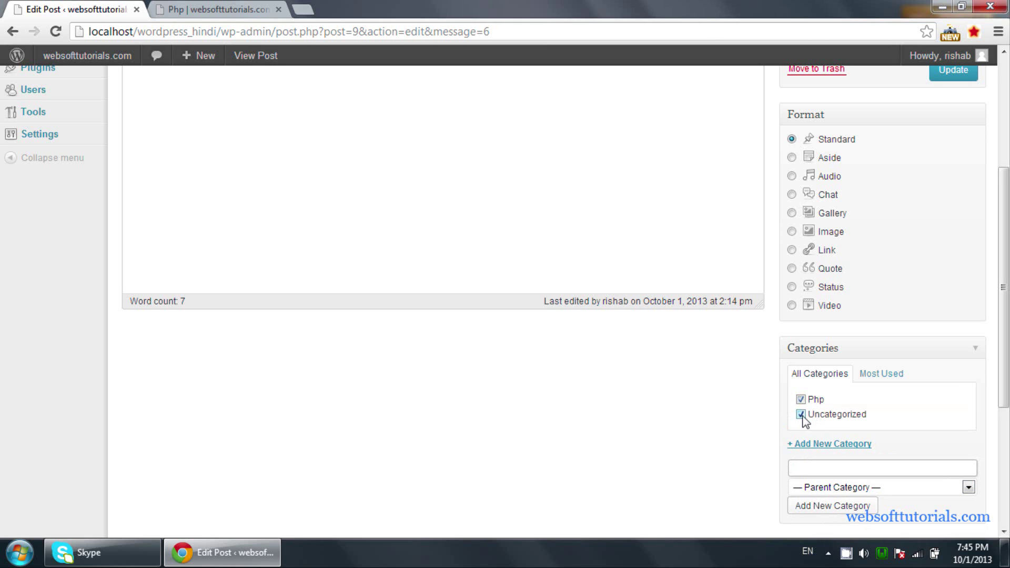
left_click(800, 415)
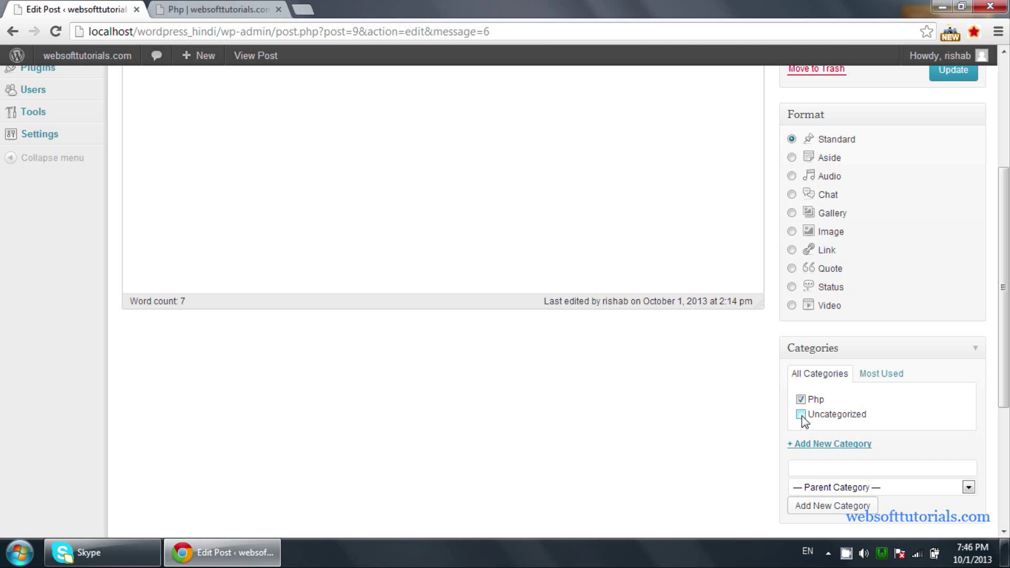
Save the post's category change by updating the published post
scroll(683, 401, "down", 3)
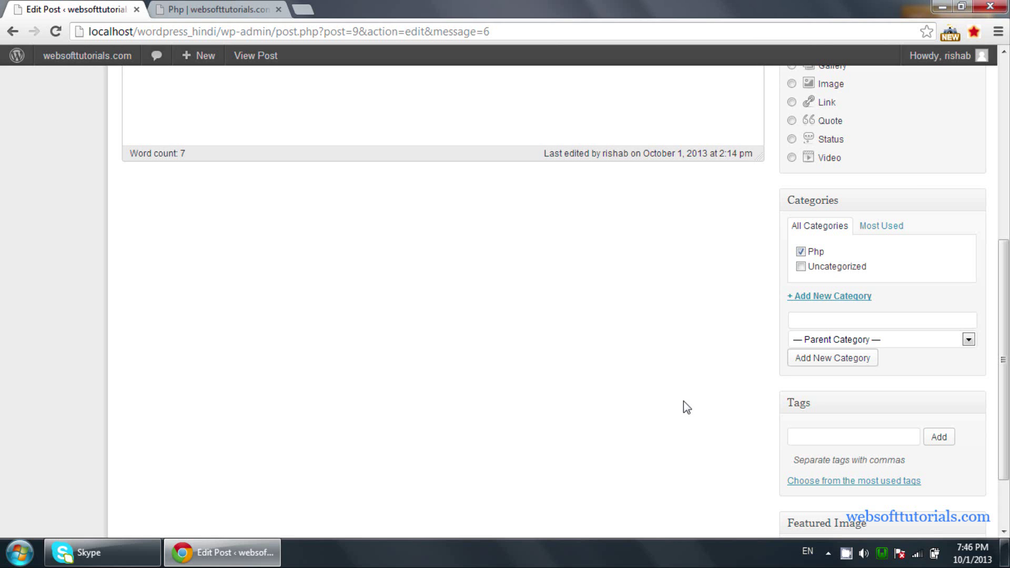
scroll(683, 400, "up", 5)
scroll(683, 400, "down", 1)
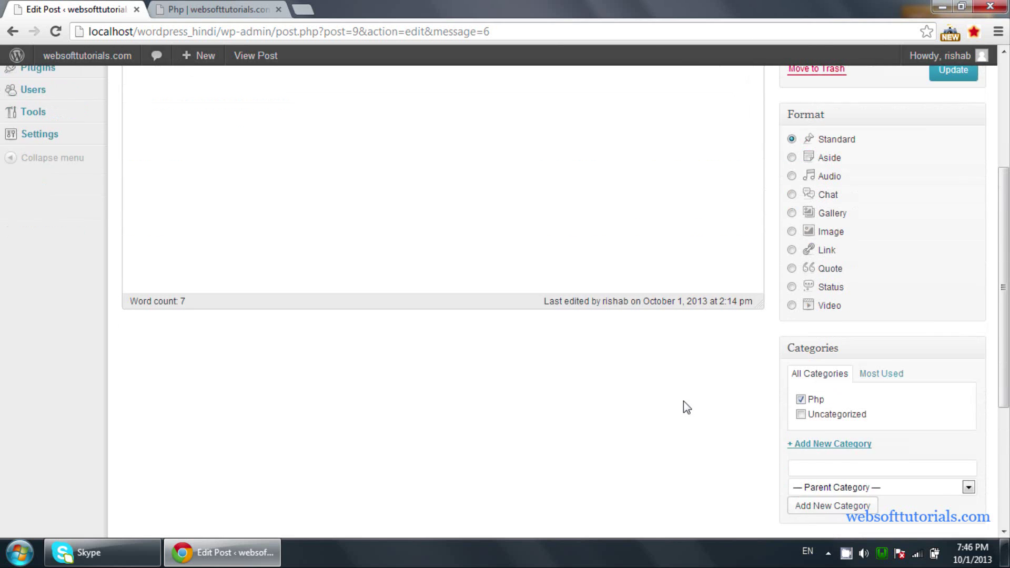
scroll(683, 400, "down", 1)
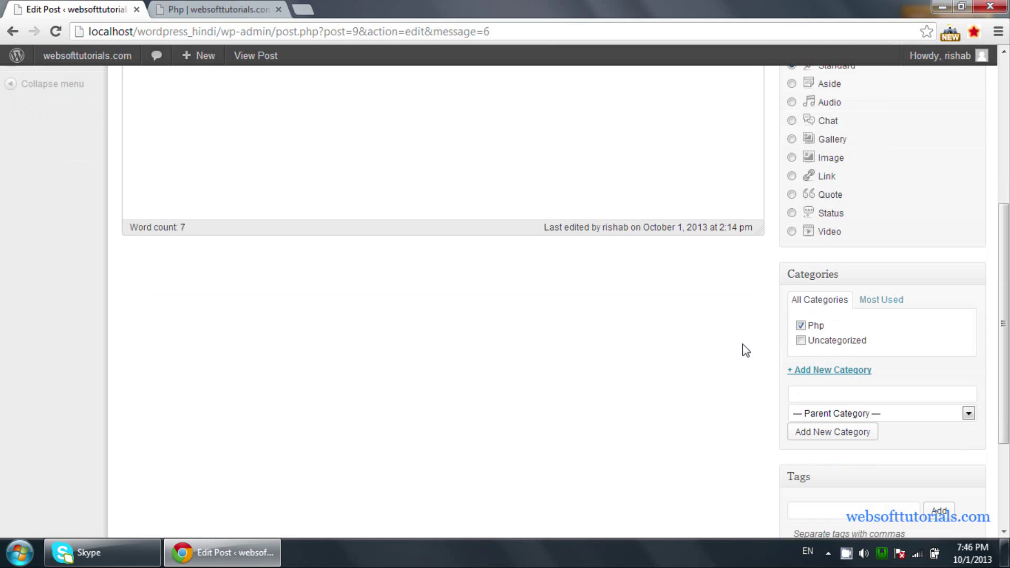
scroll(771, 352, "up", 1)
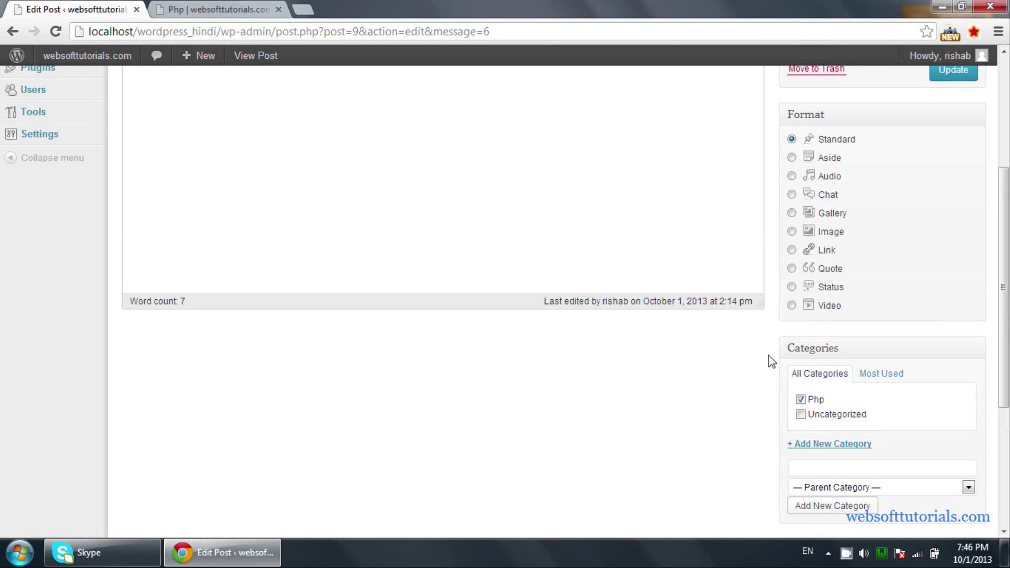
scroll(768, 406, "up", 3)
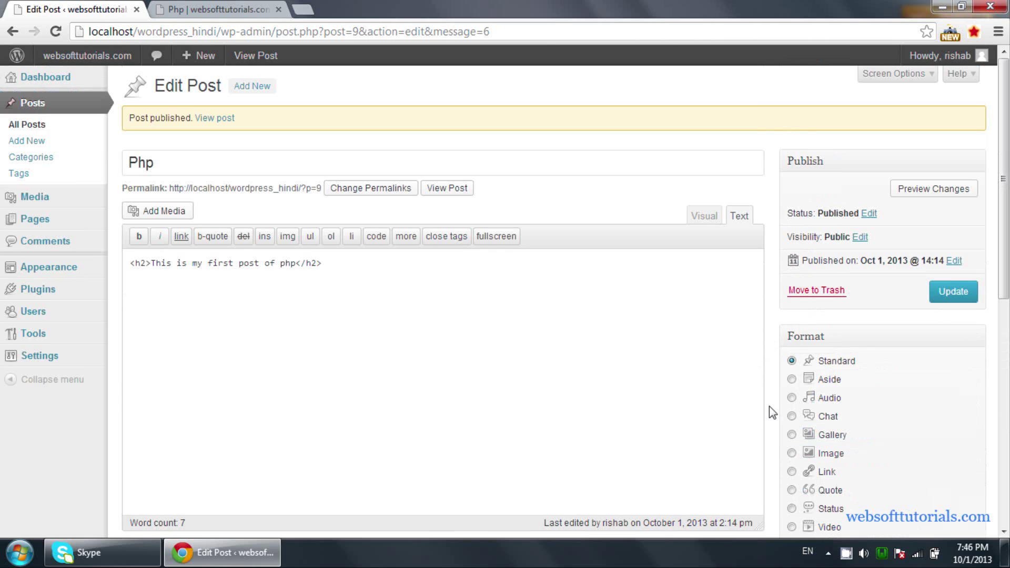
left_click(953, 292)
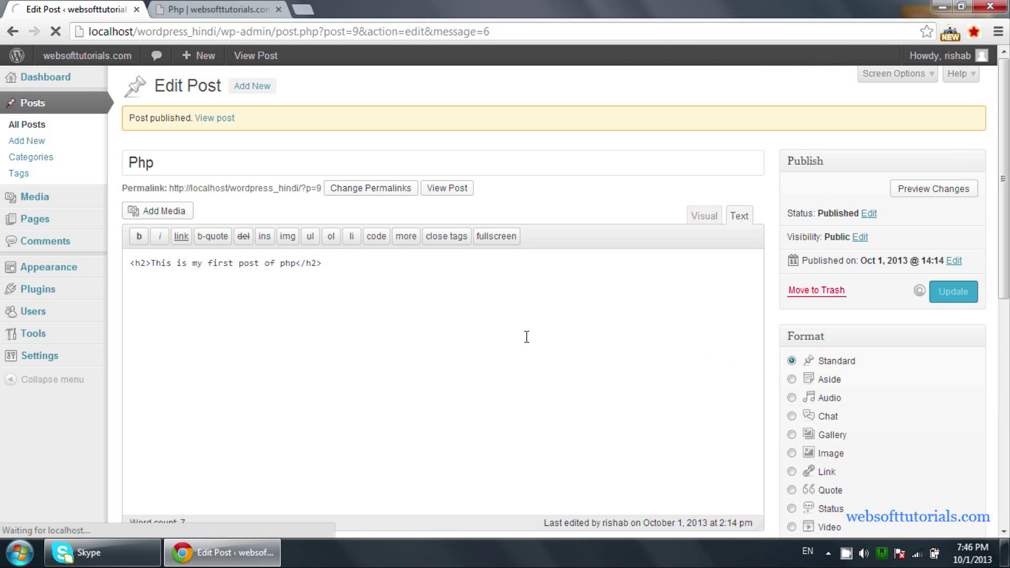
Reload the post's public page and check the category shown under its title
left_click(218, 9)
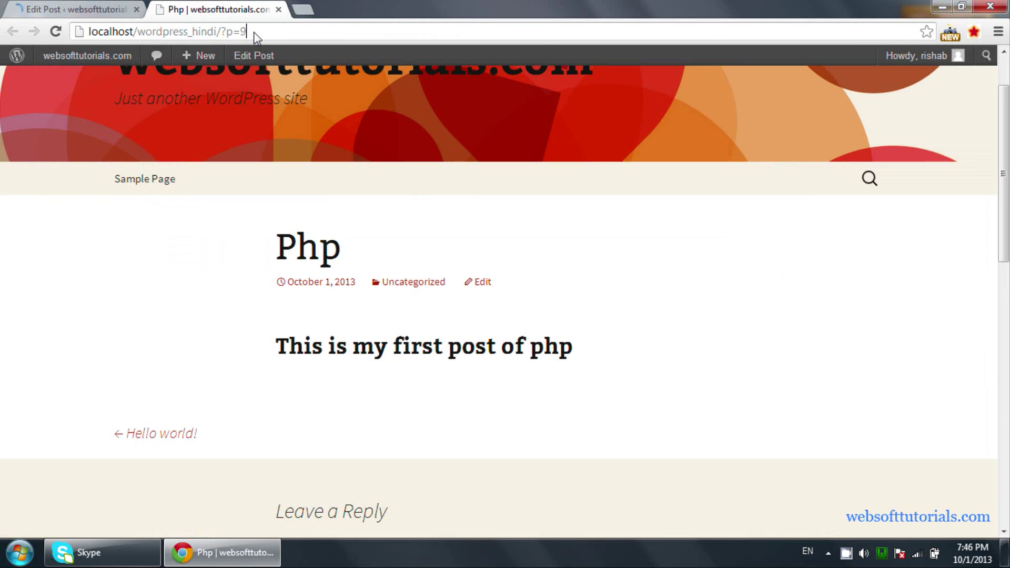
key("Return")
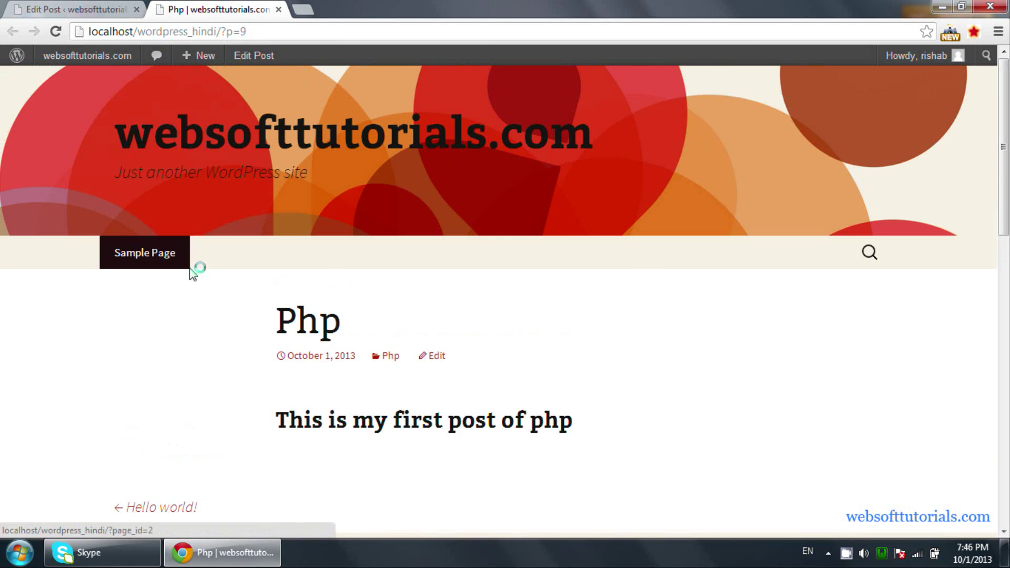
scroll(192, 270, "down", 3)
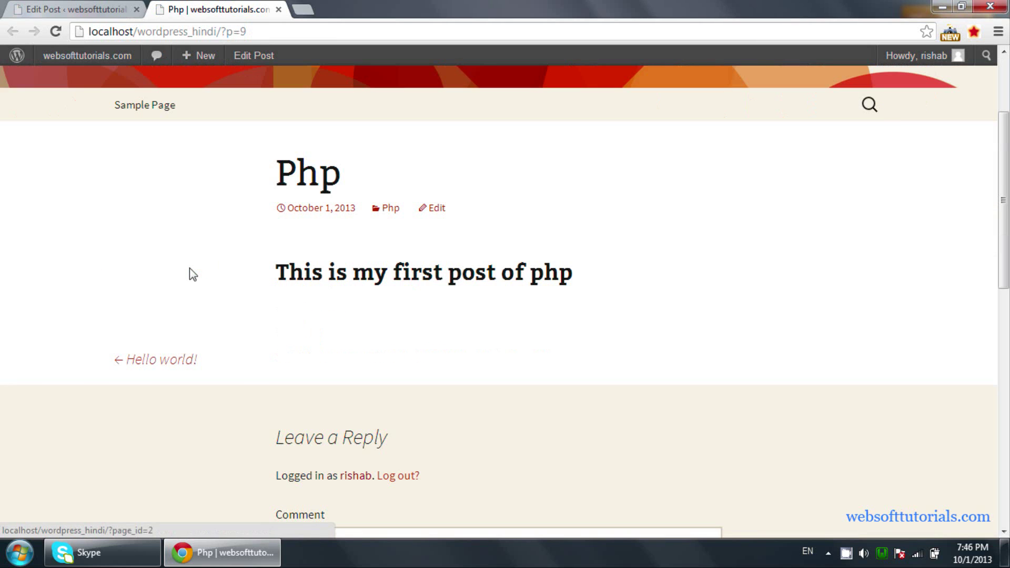
Look through the Php category archive from the post's category link and return to the post
left_click(390, 209)
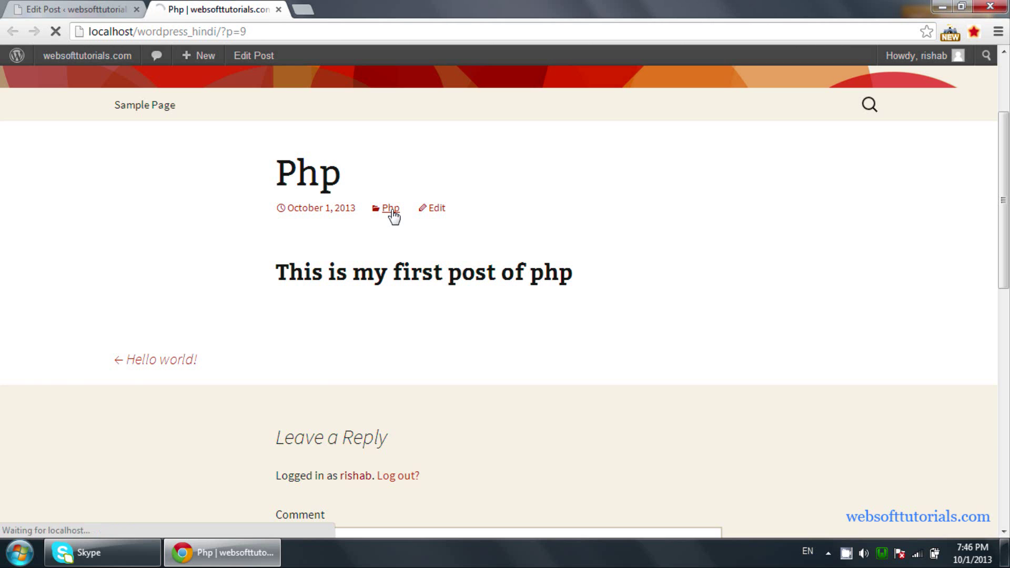
scroll(392, 210, "down", 7)
scroll(392, 210, "up", 4)
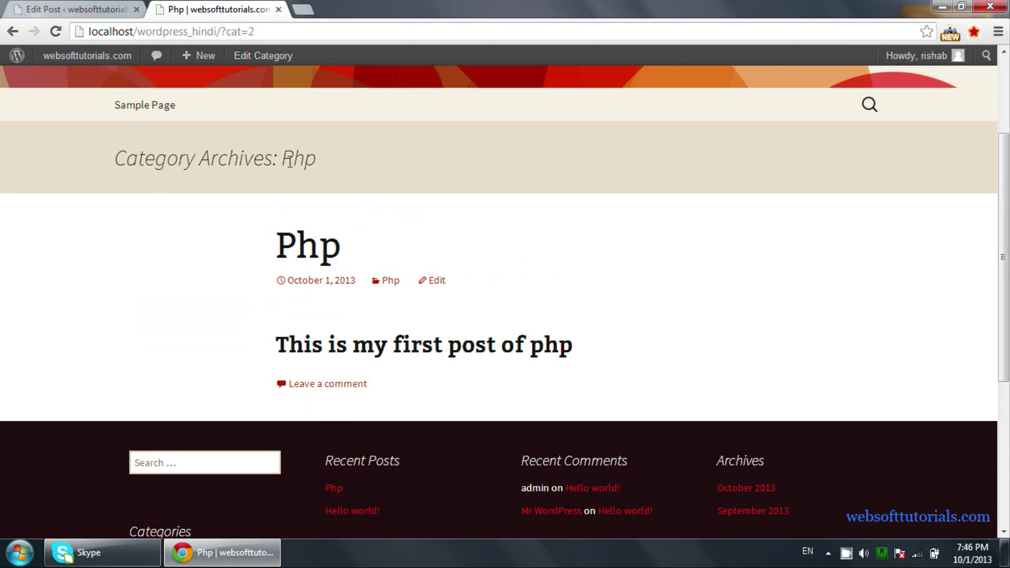
scroll(283, 262, "down", 1)
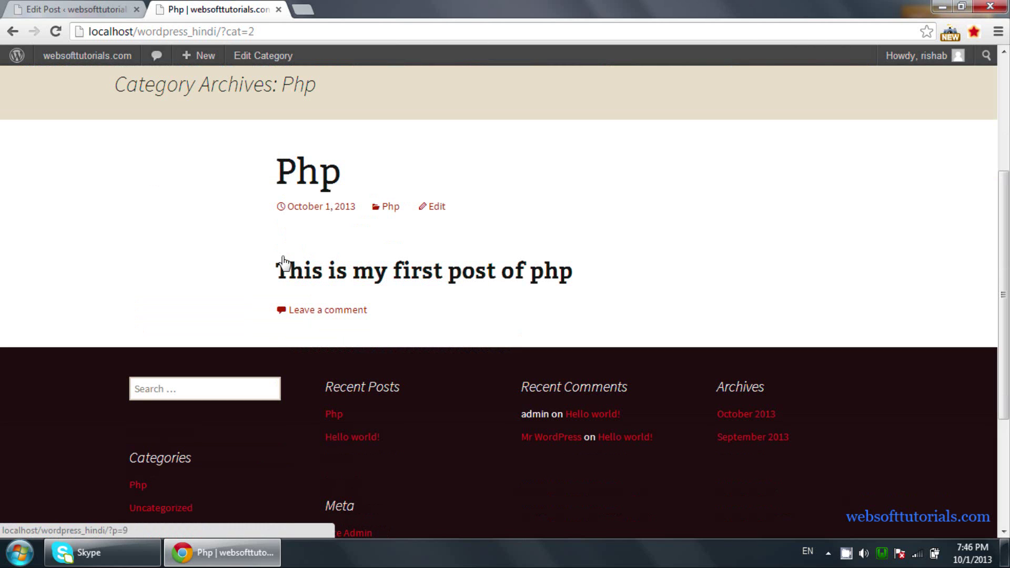
left_click(12, 31)
Return to the WordPress admin, open the Categories management page for posts and look over its new-category form
left_click(84, 8)
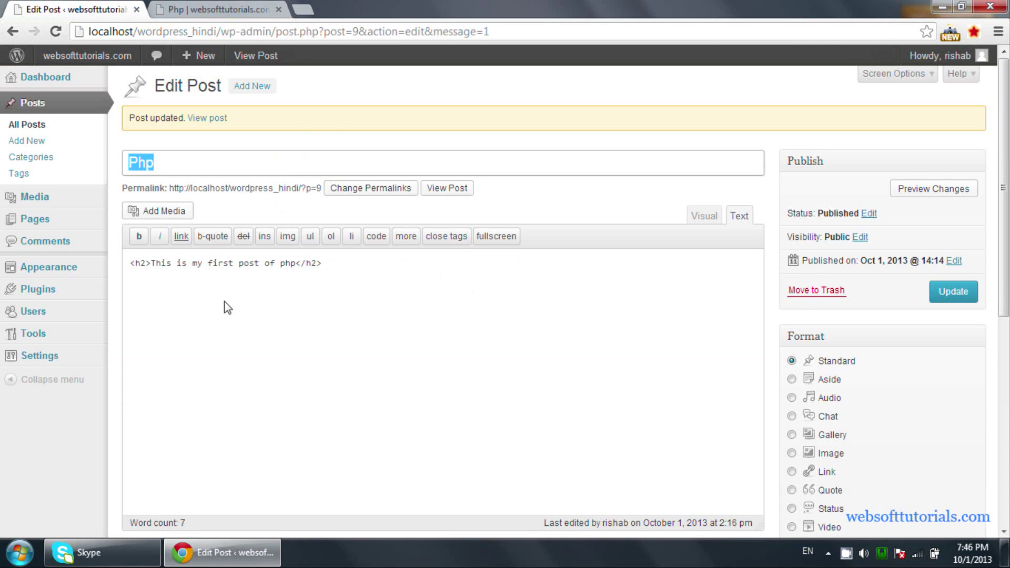
scroll(225, 302, "down", 1)
scroll(226, 301, "up", 1)
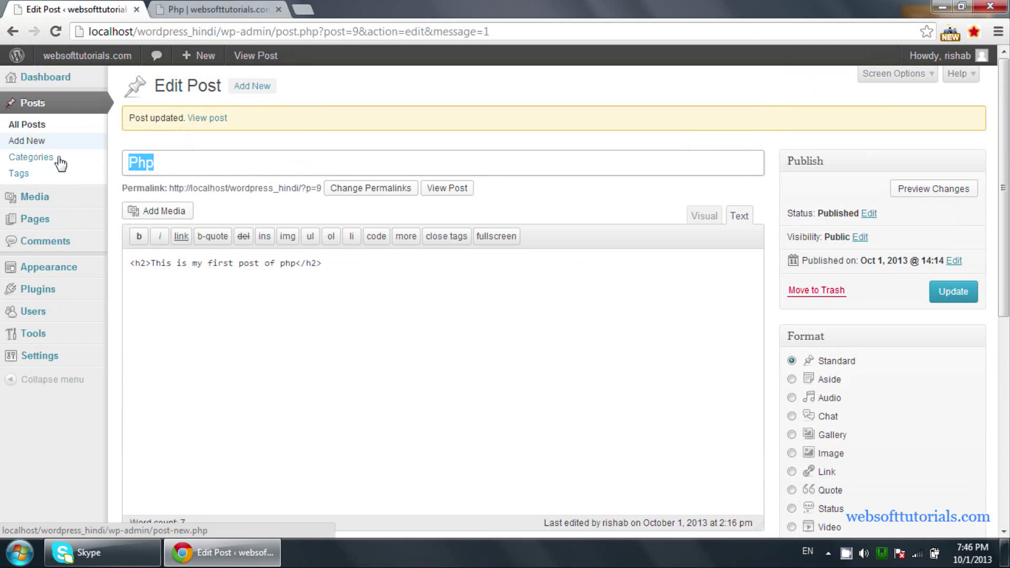
left_click(61, 161)
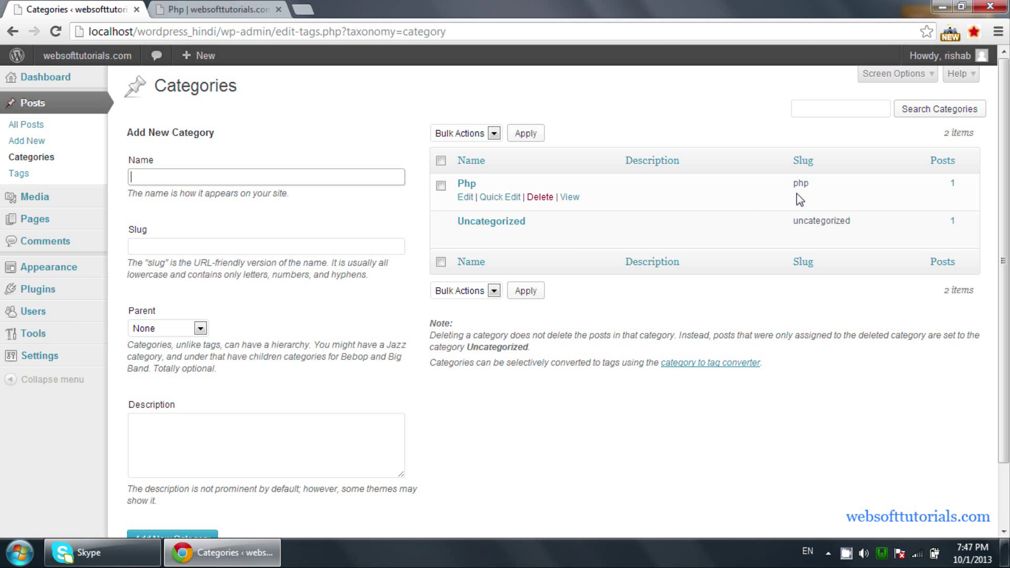
scroll(339, 130, "down", 3)
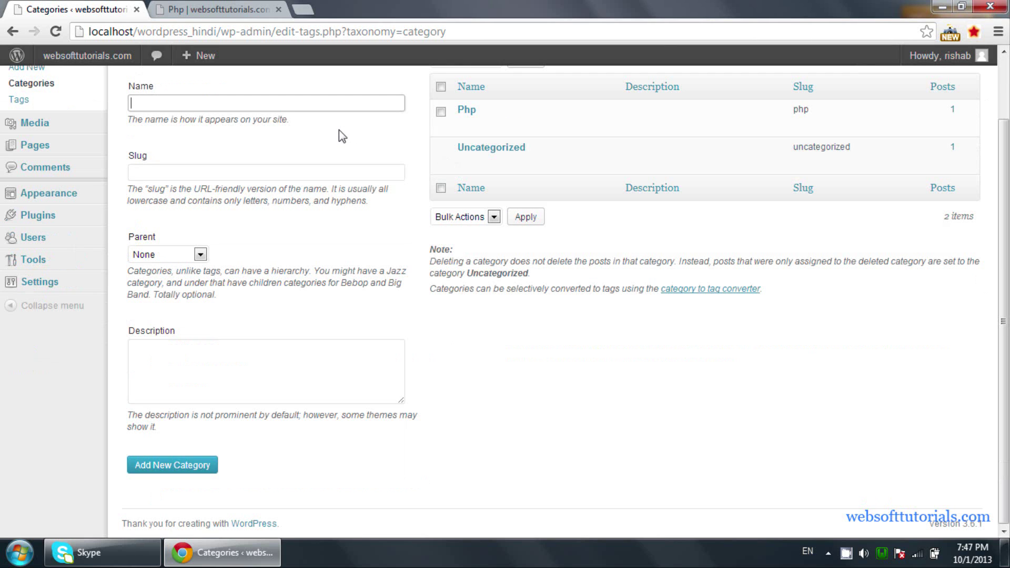
scroll(338, 121, "up", 3)
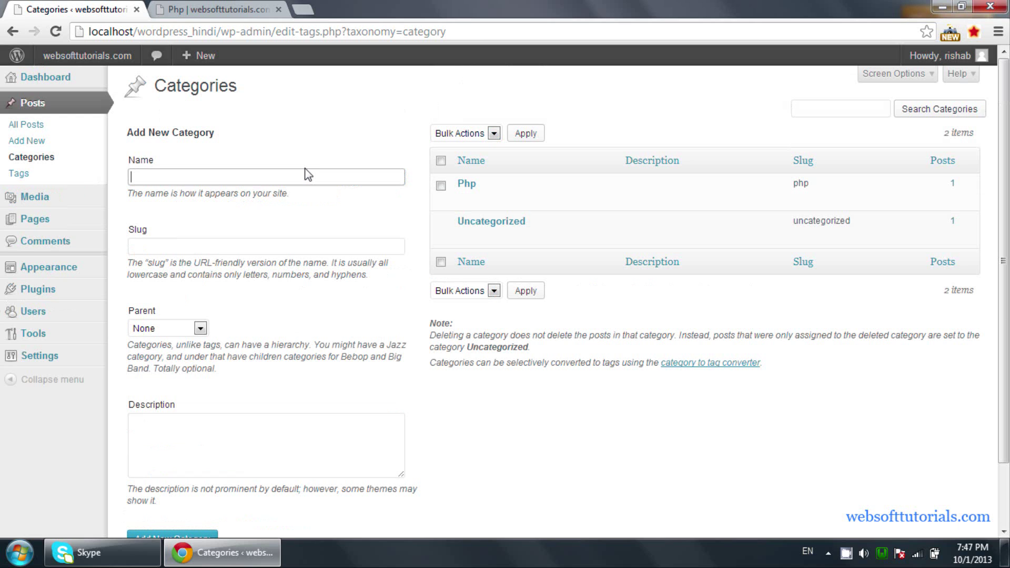
Enter "Latest Tutorials" as the new category's name and "Tutorials" as its slug
type("Tutorials")
left_click(265, 260)
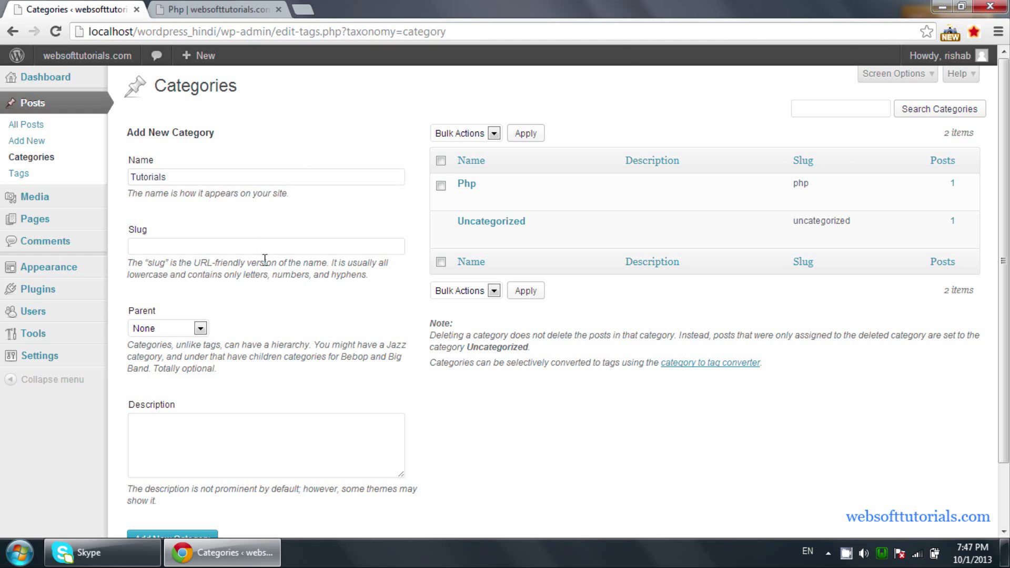
left_click(277, 247)
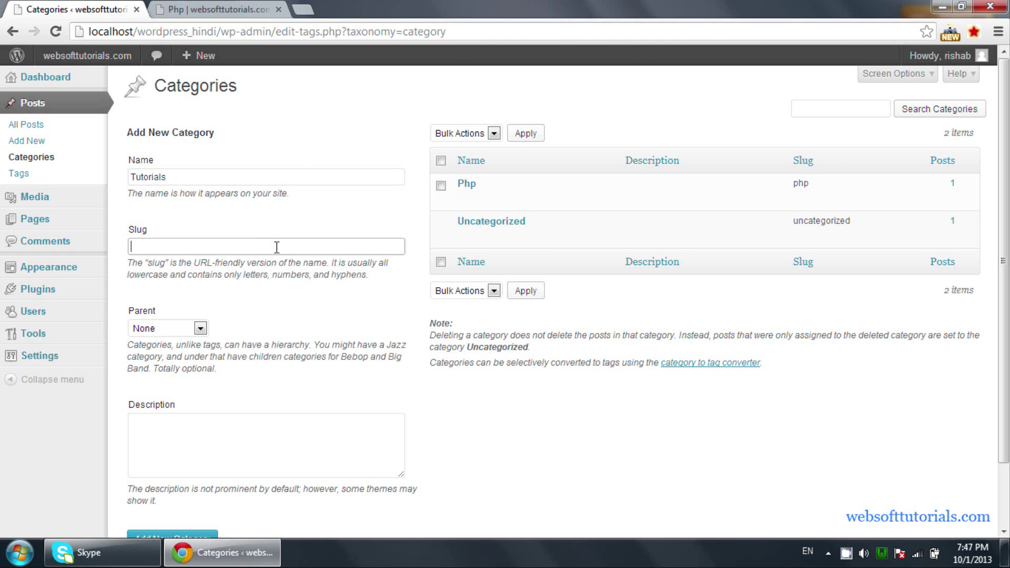
left_click(266, 176)
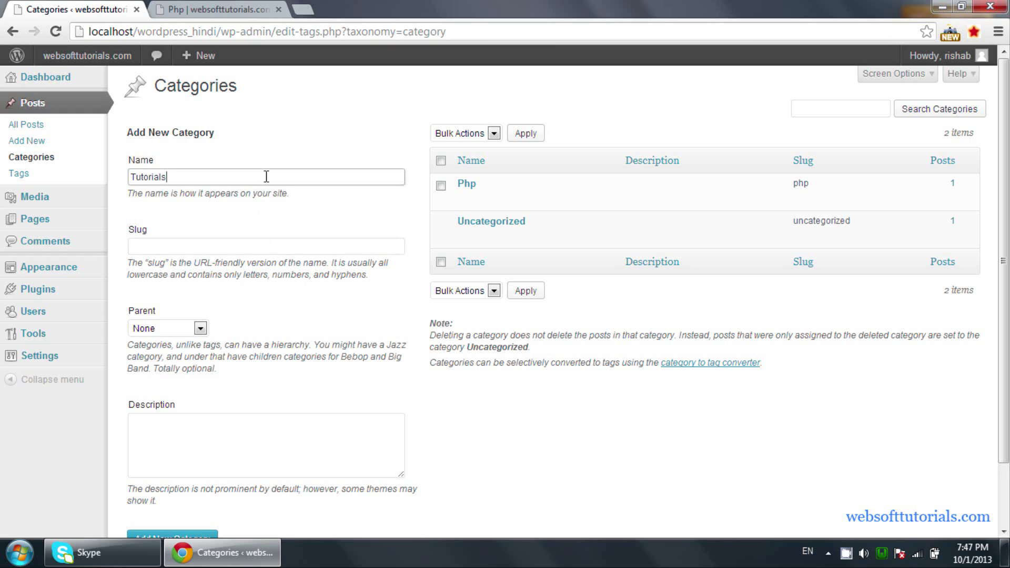
type("Latest")
left_click(215, 248)
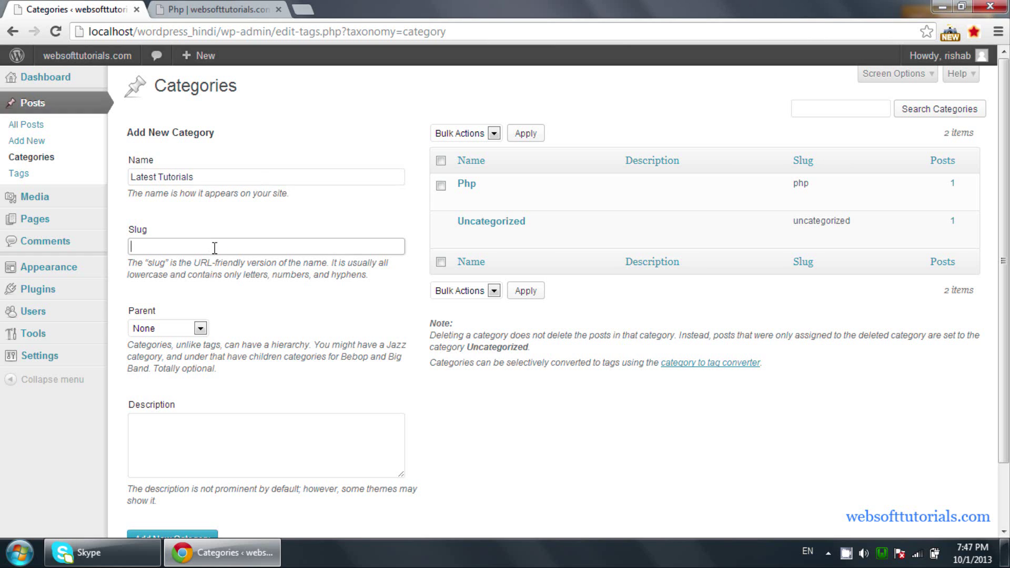
type("Tutorials")
Set the new Latest Tutorials category's parent to None and add the category
scroll(229, 372, "down", 2)
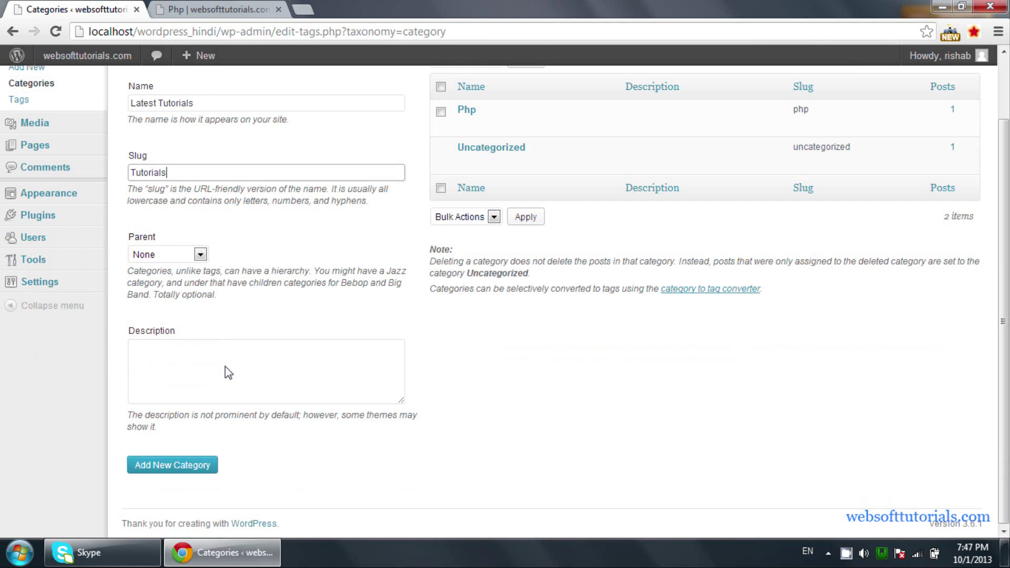
left_click(198, 255)
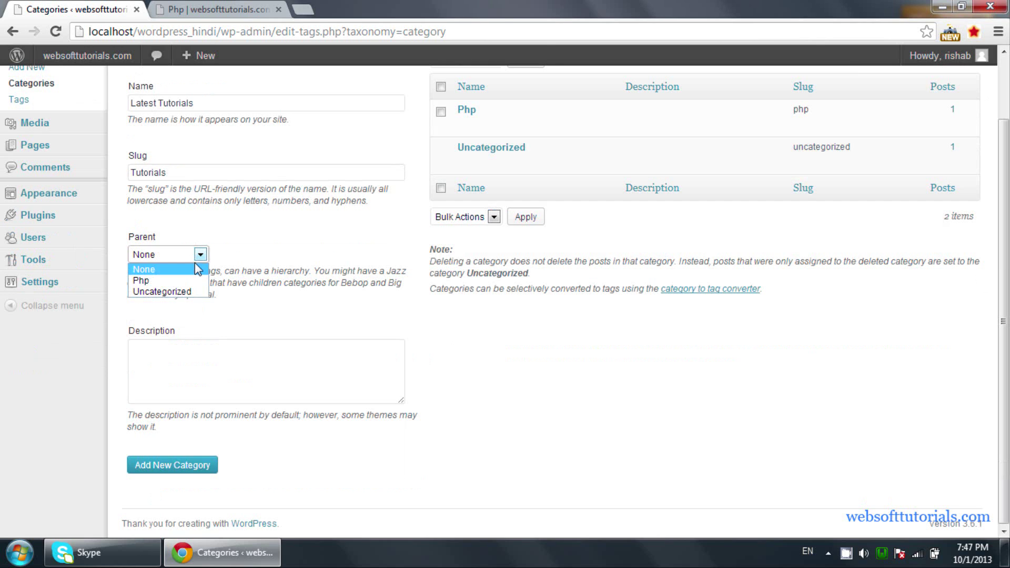
left_click(220, 232)
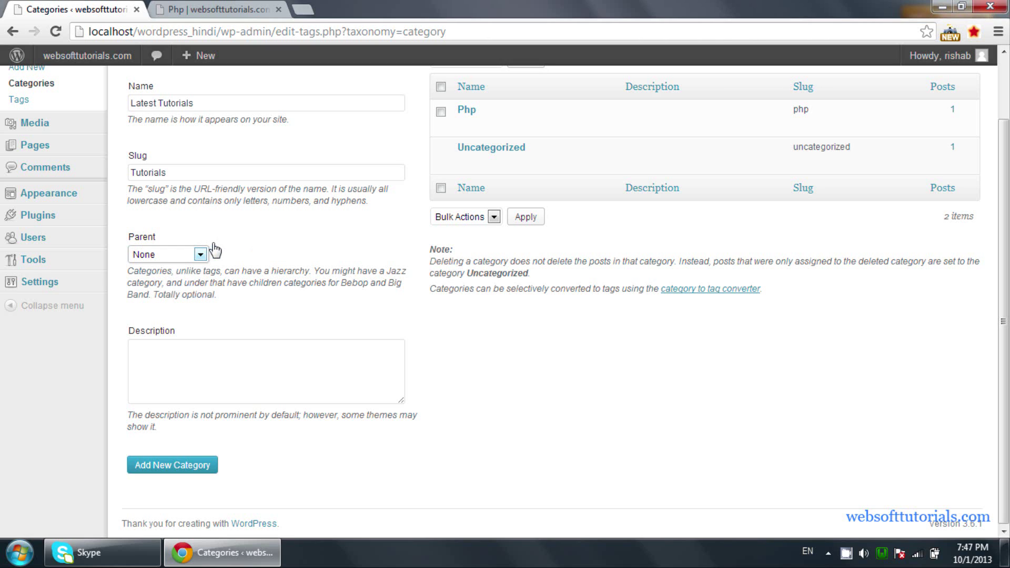
left_click(199, 256)
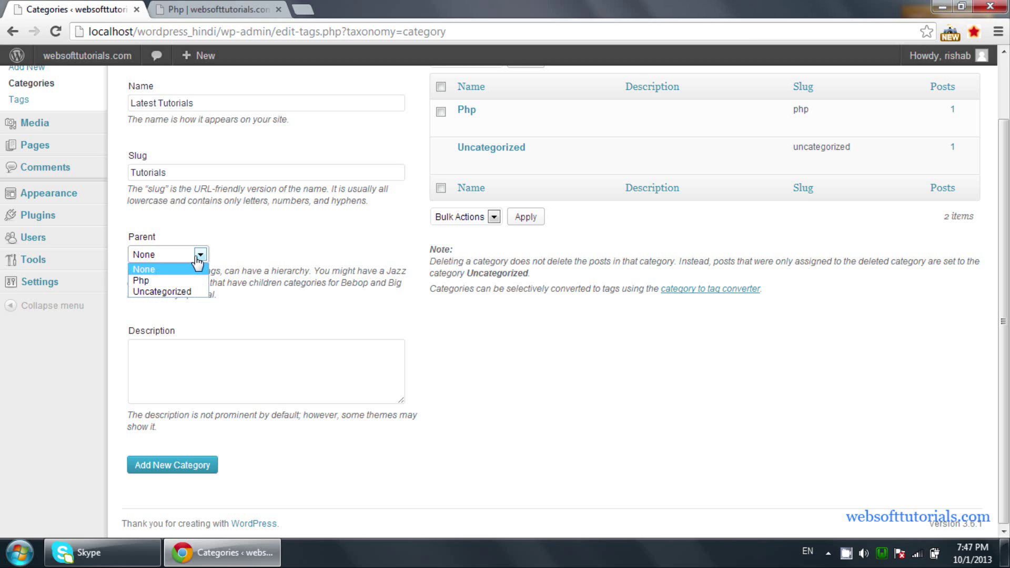
left_click(189, 280)
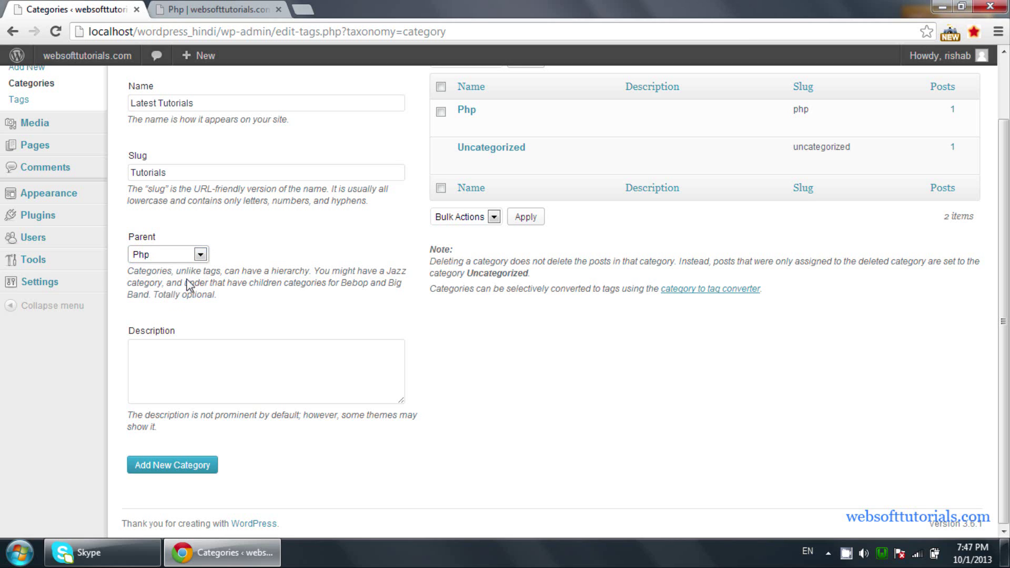
left_click(200, 256)
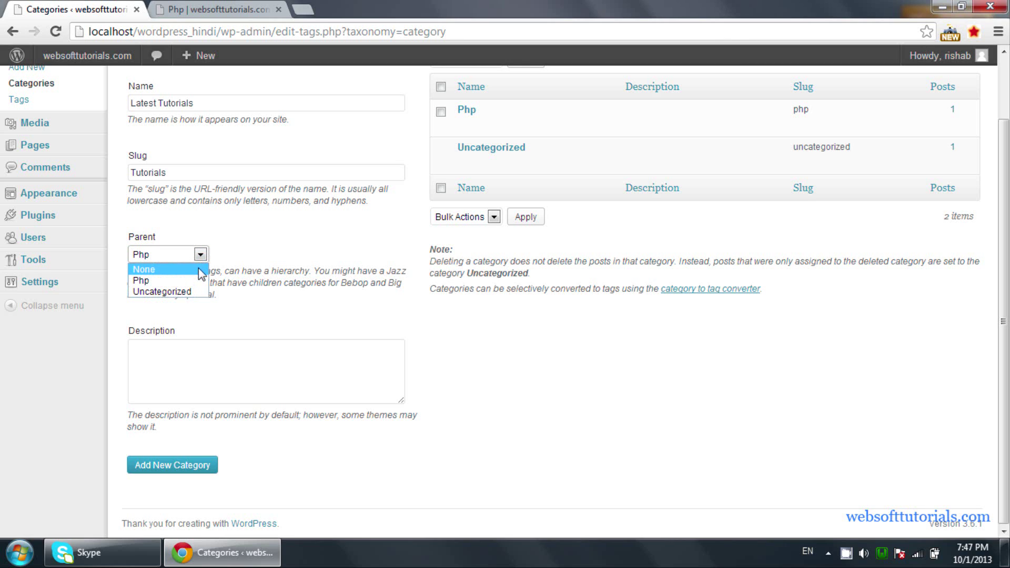
left_click(158, 267)
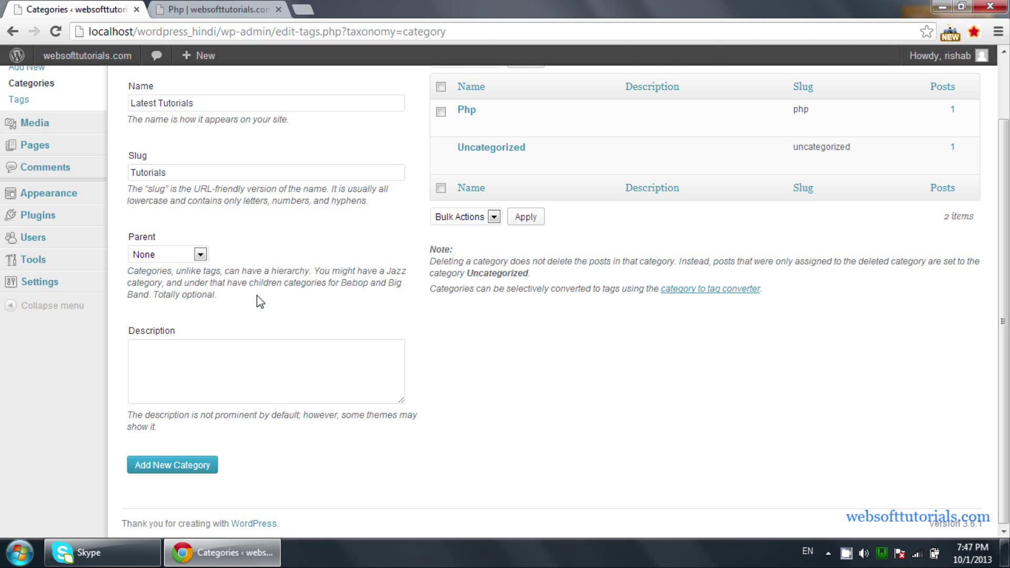
left_click(182, 466)
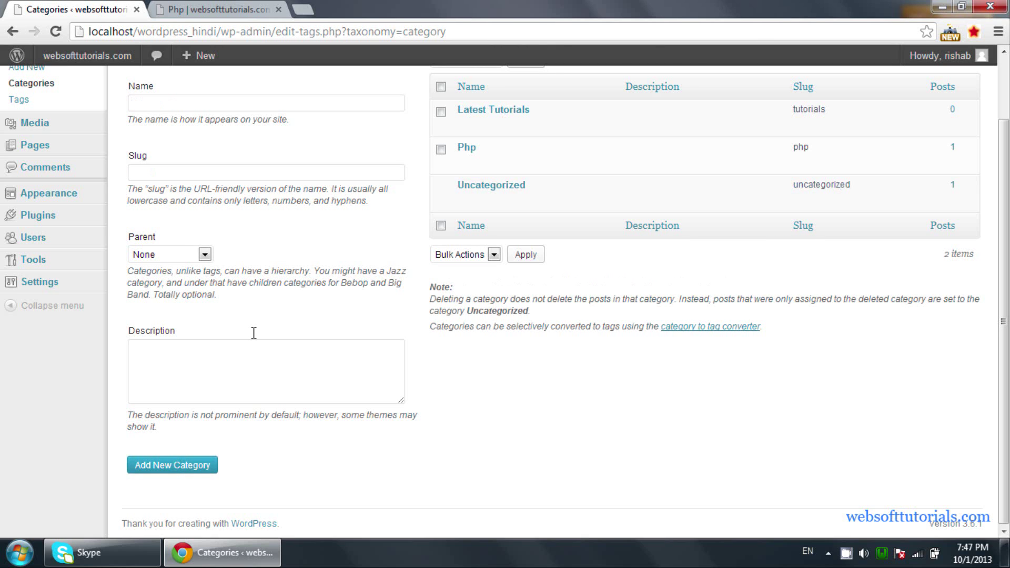
Open the Php post for editing, assign it the Latest Tutorials category as well, and update the post
mouse_move(468, 131)
scroll(124, 150, "up", 2)
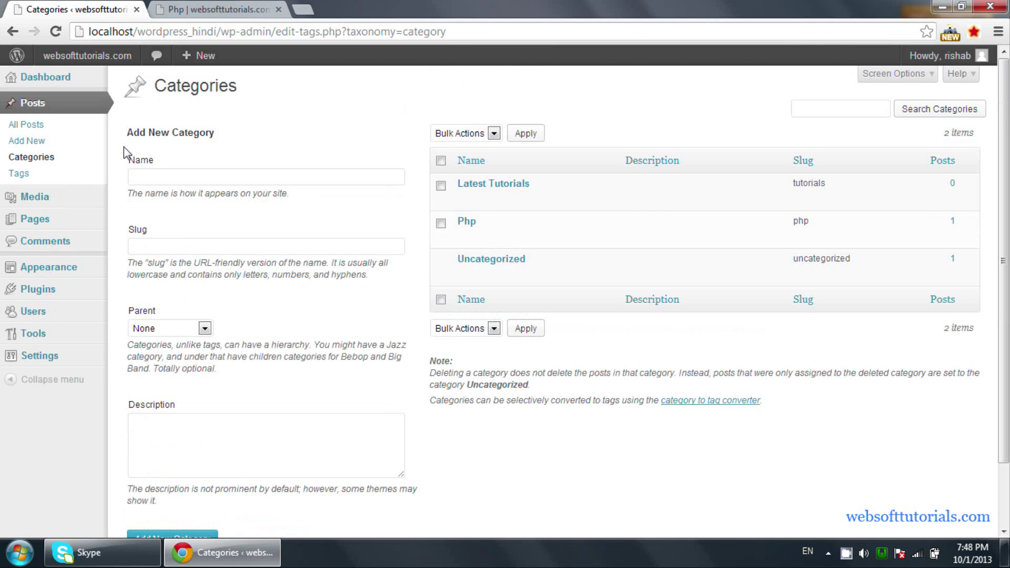
left_click(51, 131)
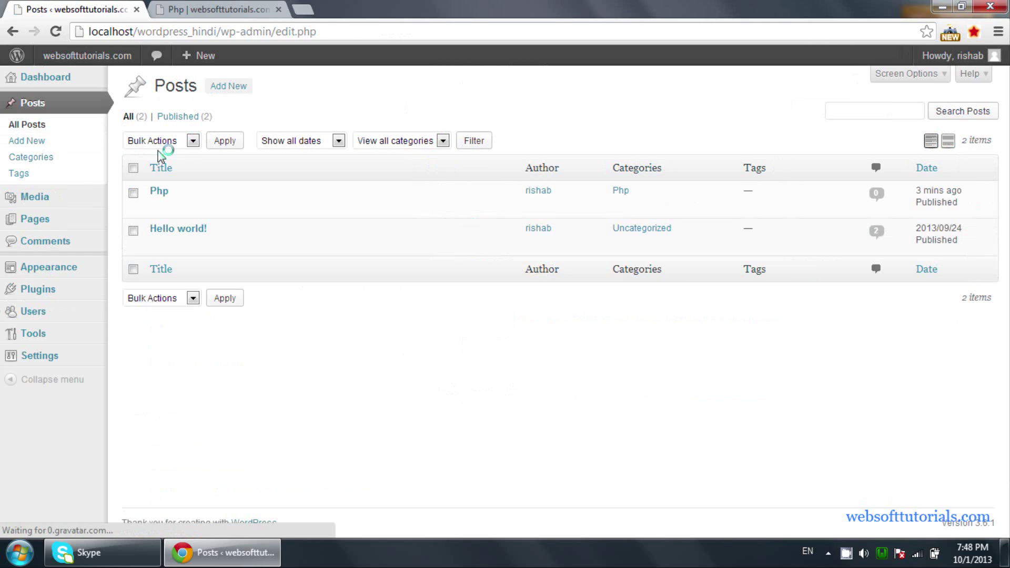
left_click(157, 206)
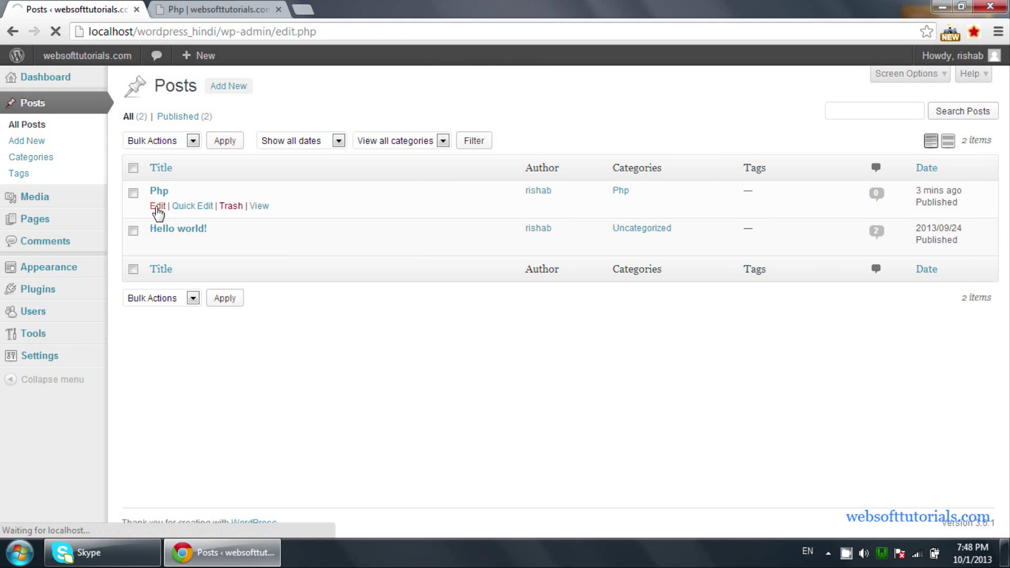
scroll(568, 310, "down", 5)
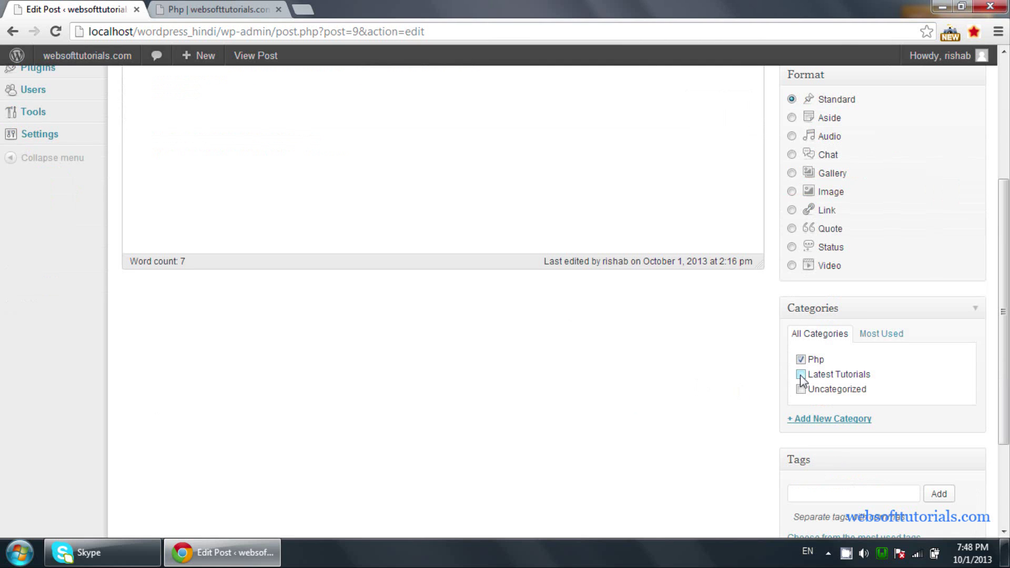
scroll(724, 402, "up", 5)
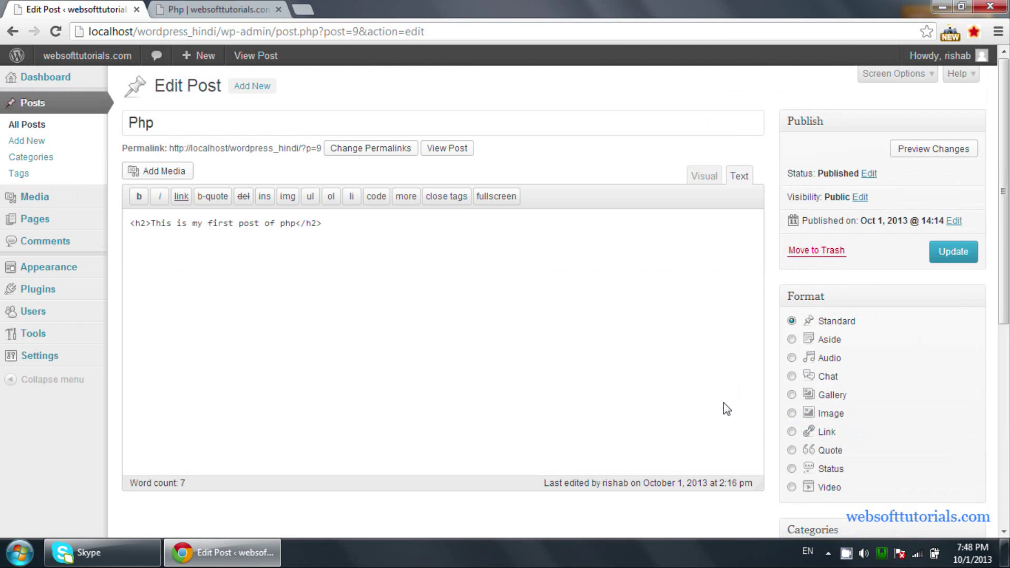
left_click(962, 254)
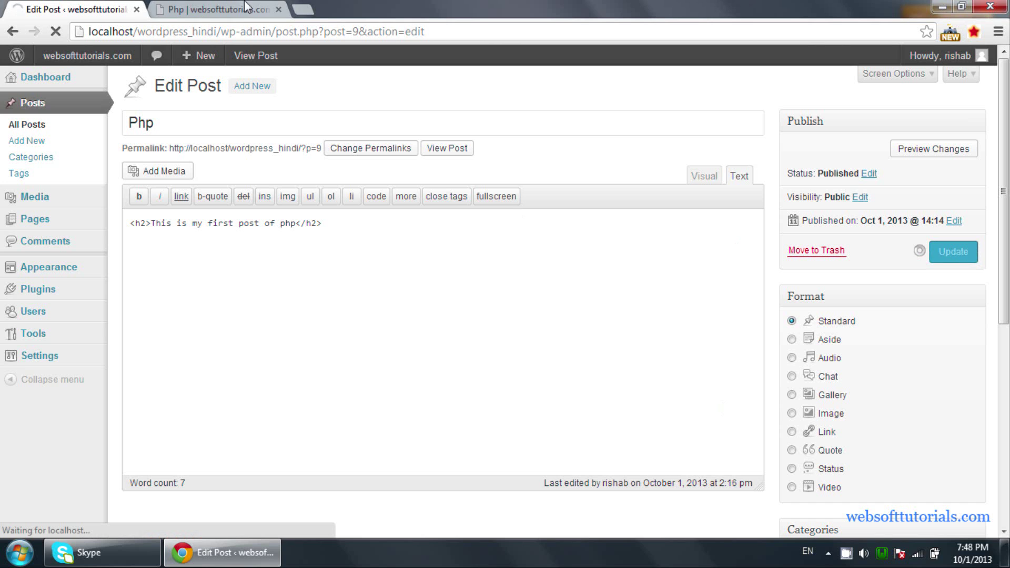
Reload the post's public page and look through the Latest Tutorials archive from its category link
left_click(213, 7)
key("F5")
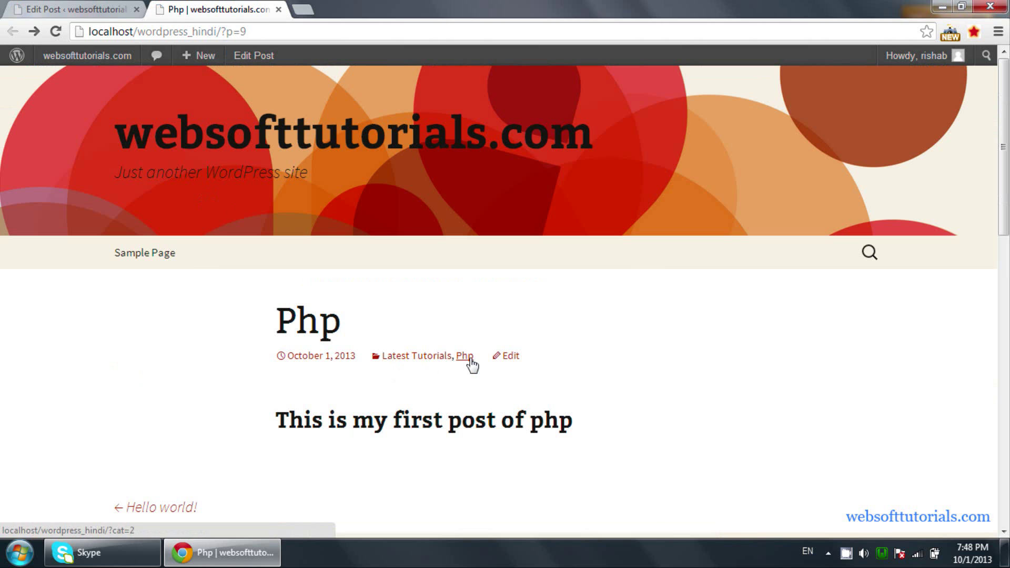
left_click(406, 360)
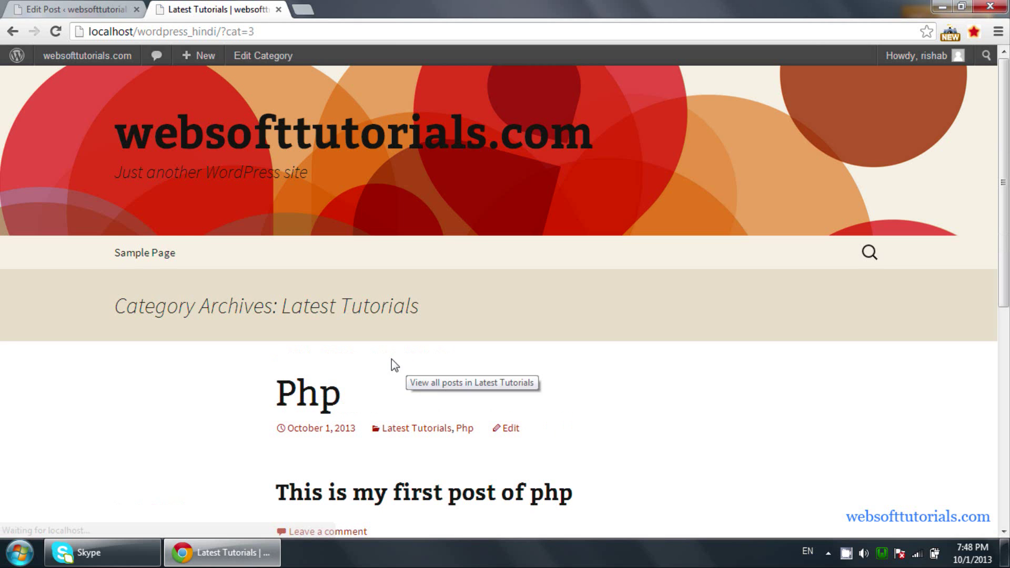
scroll(270, 321, "down", 5)
scroll(246, 119, "up", 5)
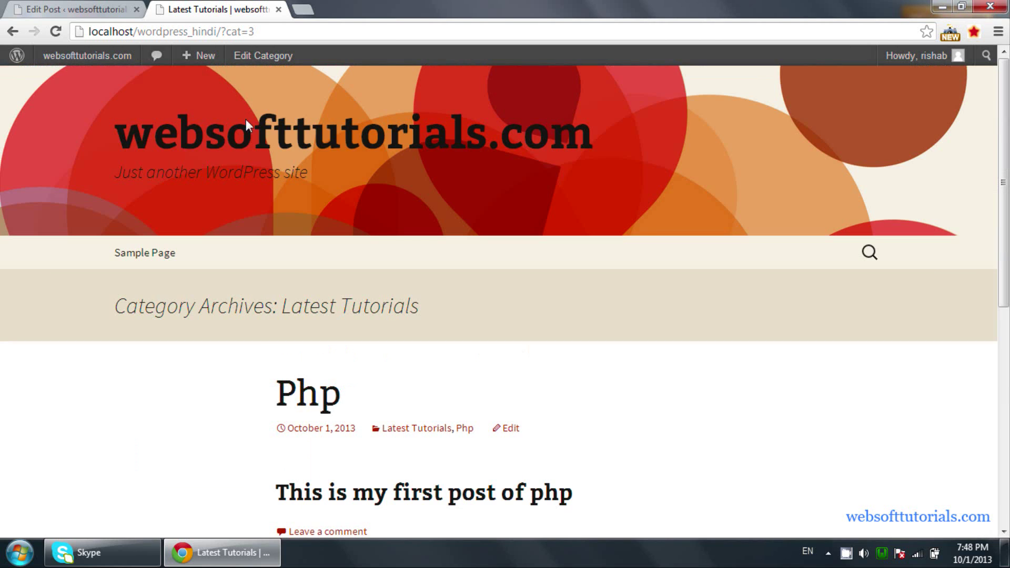
Return to the WordPress admin, set the site's permalink structure to Post name, and save the change
left_click(58, 10)
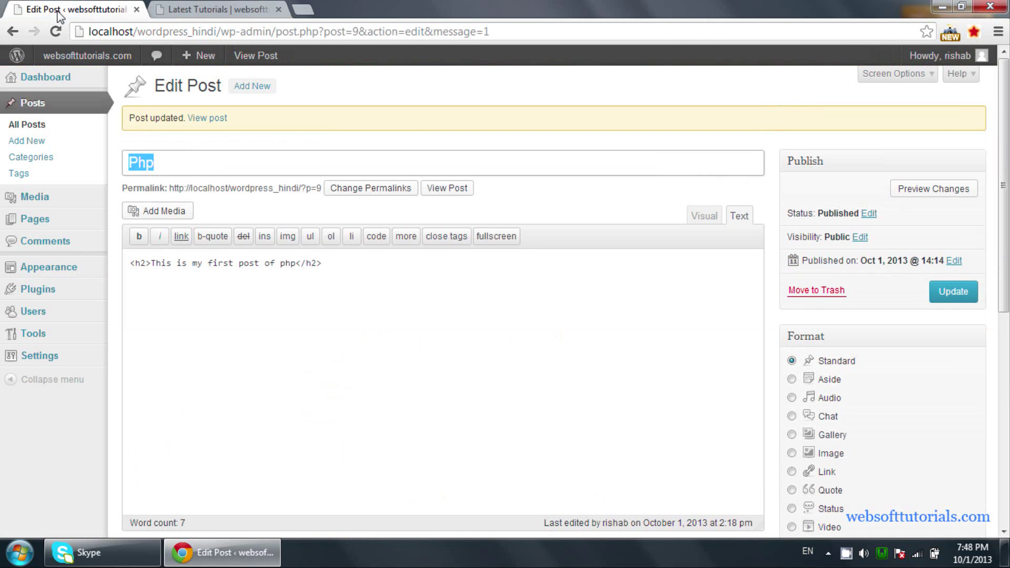
left_click(180, 11)
left_click(92, 7)
mouse_move(93, 365)
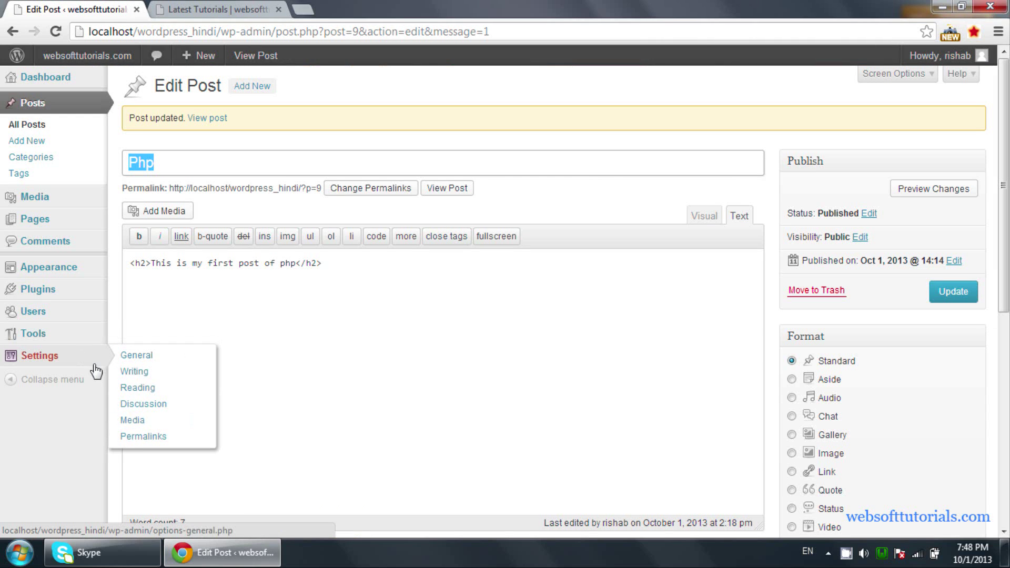
left_click(128, 447)
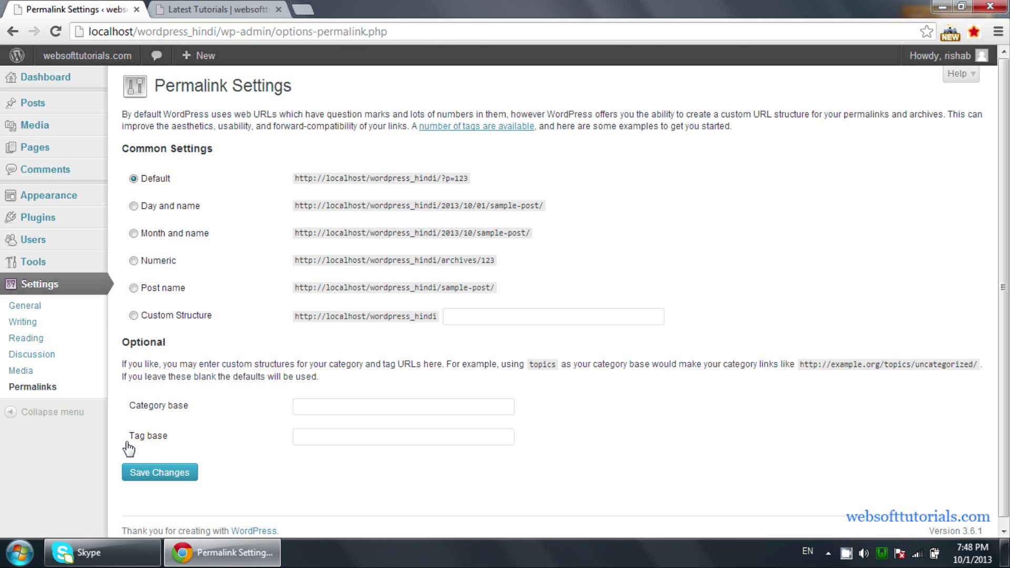
left_click(139, 290)
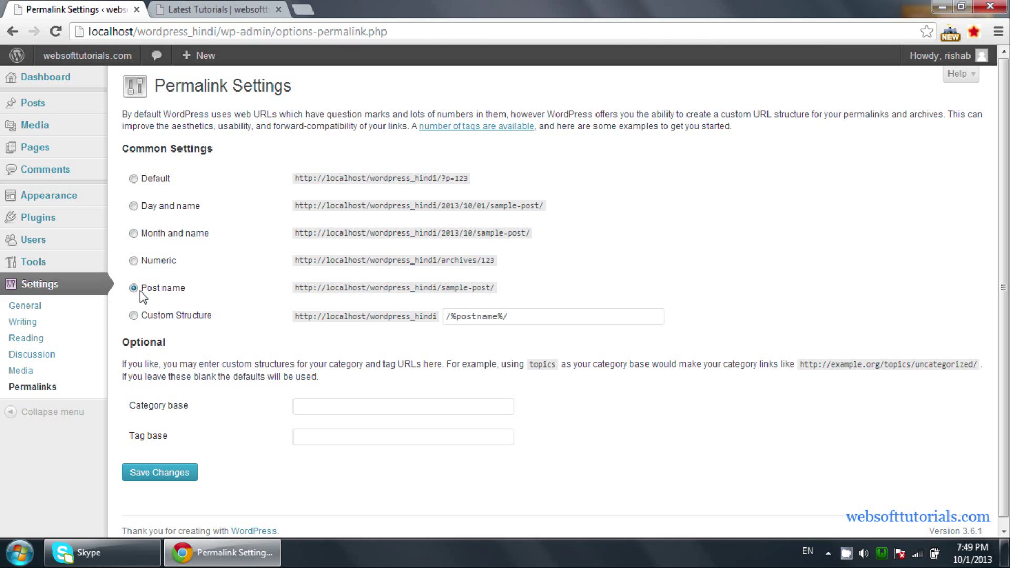
left_click(157, 474)
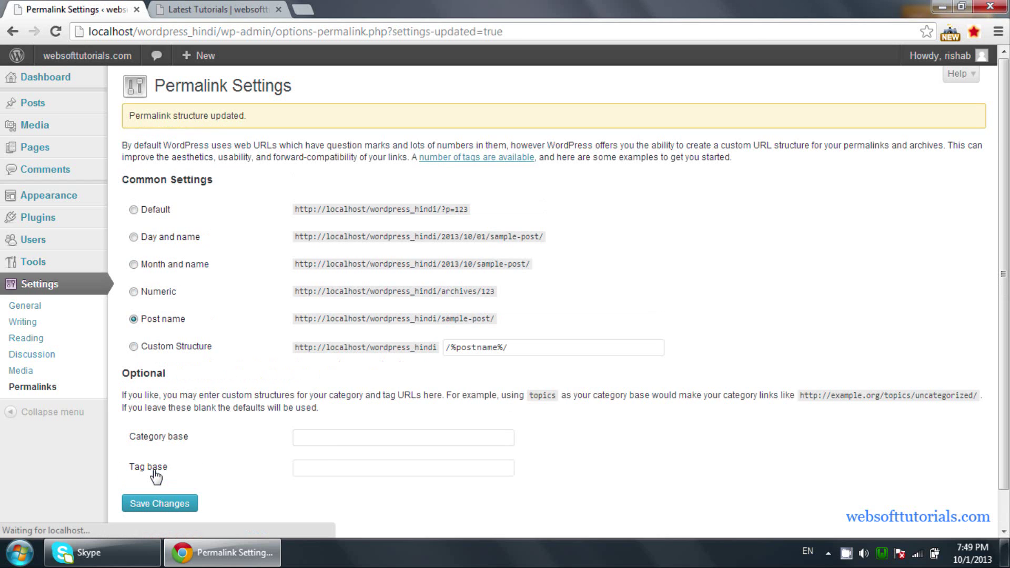
Reopen the Latest Tutorials archive from the public post and check the category slug in its address
left_click(220, 9)
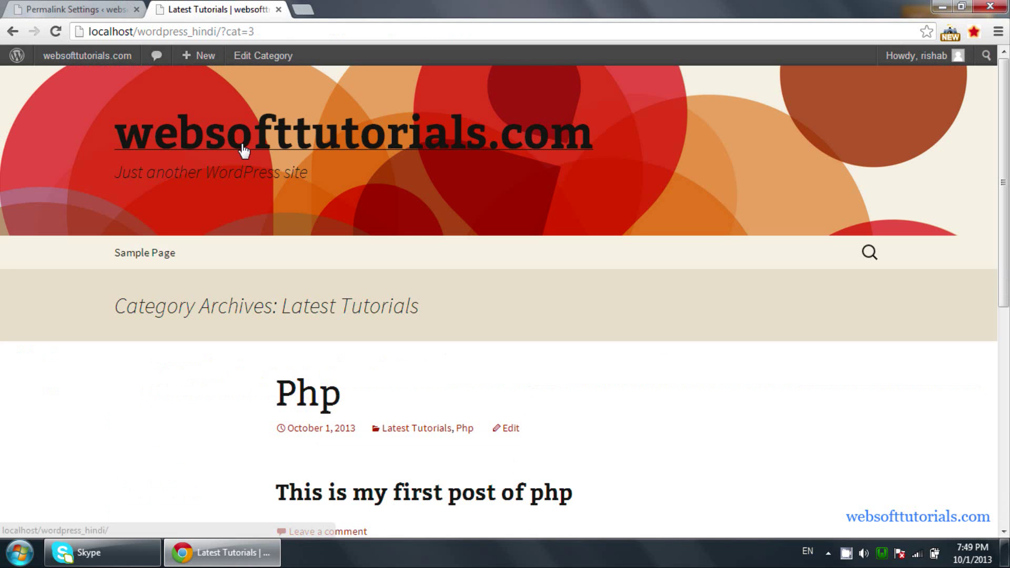
left_click(21, 31)
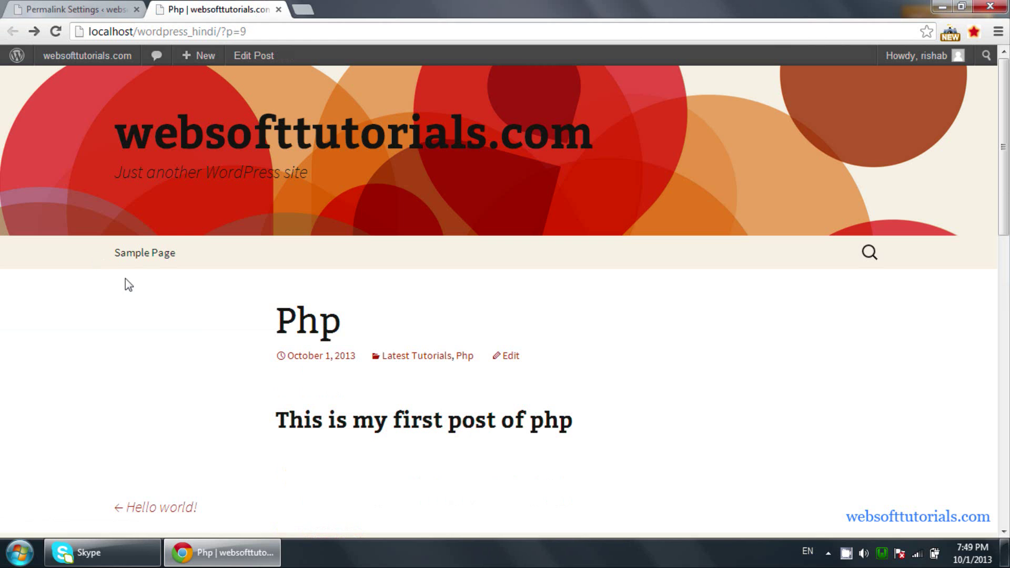
left_click(400, 358)
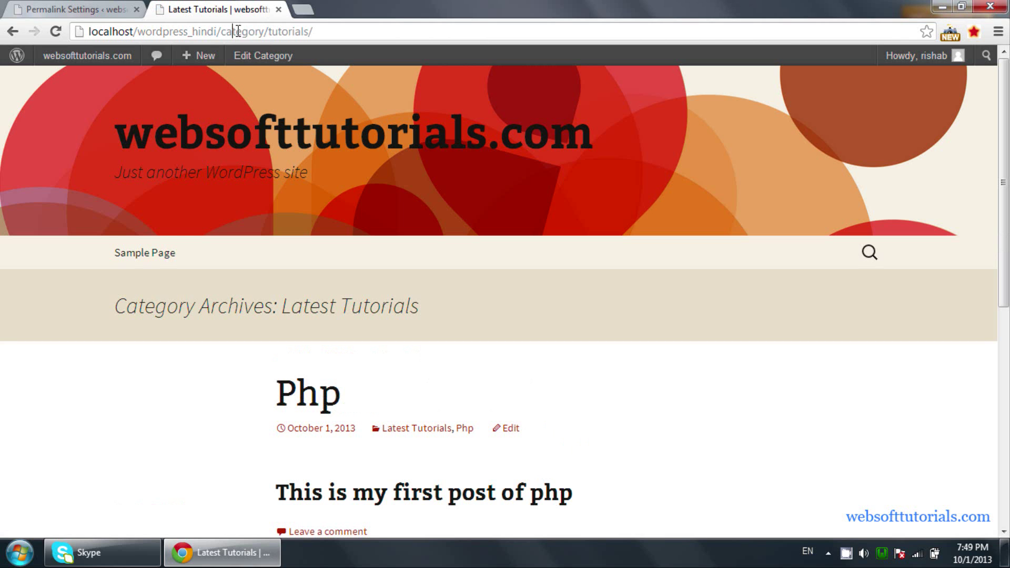
left_click_drag(271, 32, 335, 35)
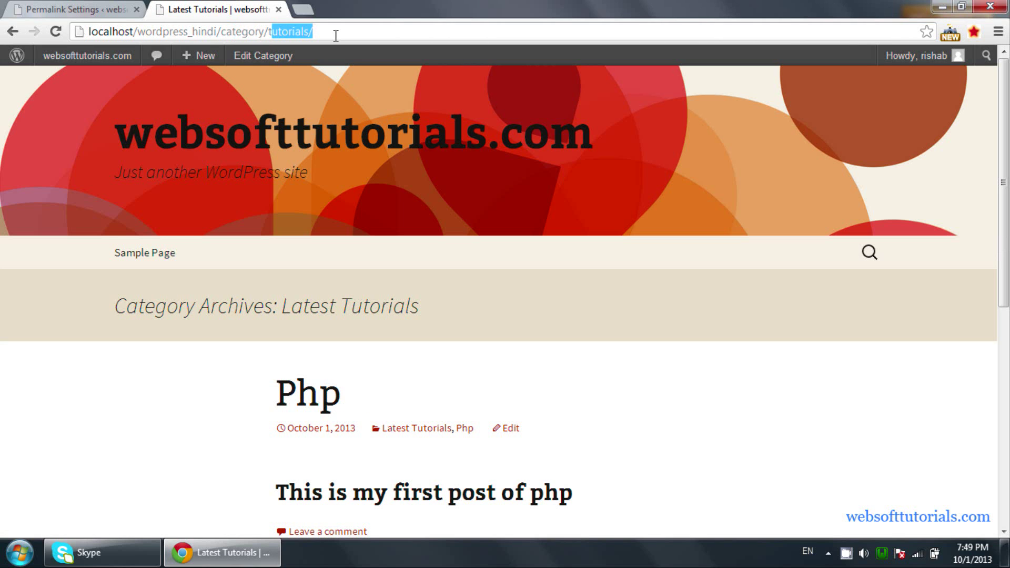
Open the Latest Tutorials category for editing in the WordPress admin, clear its slug, and update it
left_click(29, 7)
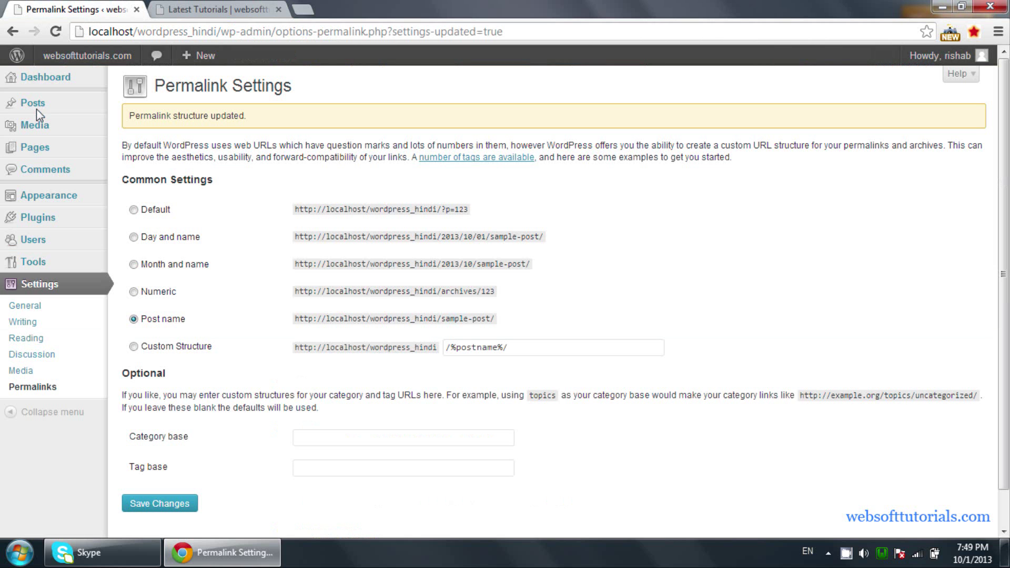
mouse_move(58, 121)
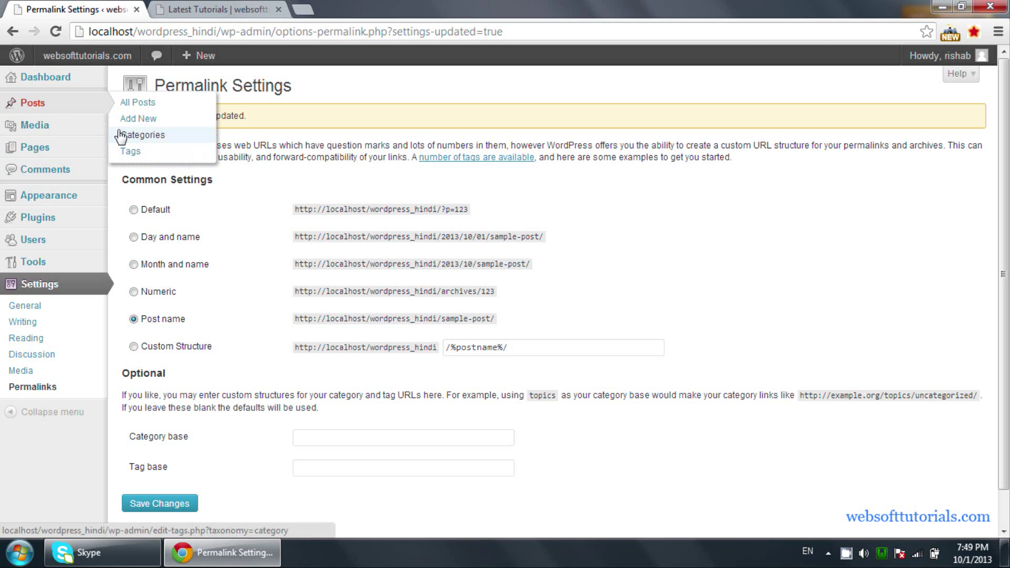
left_click(120, 136)
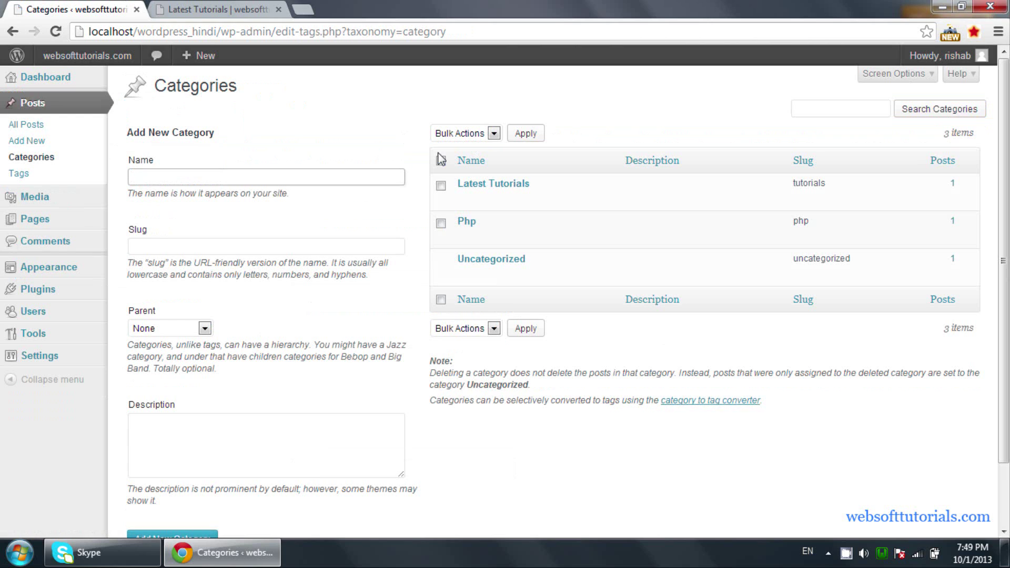
left_click(465, 199)
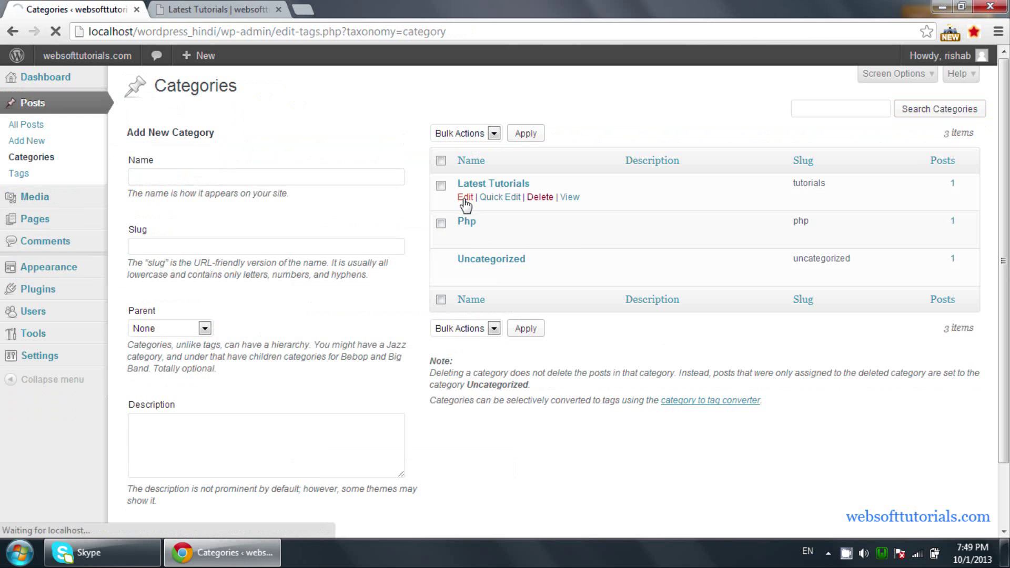
key("BackSpace")
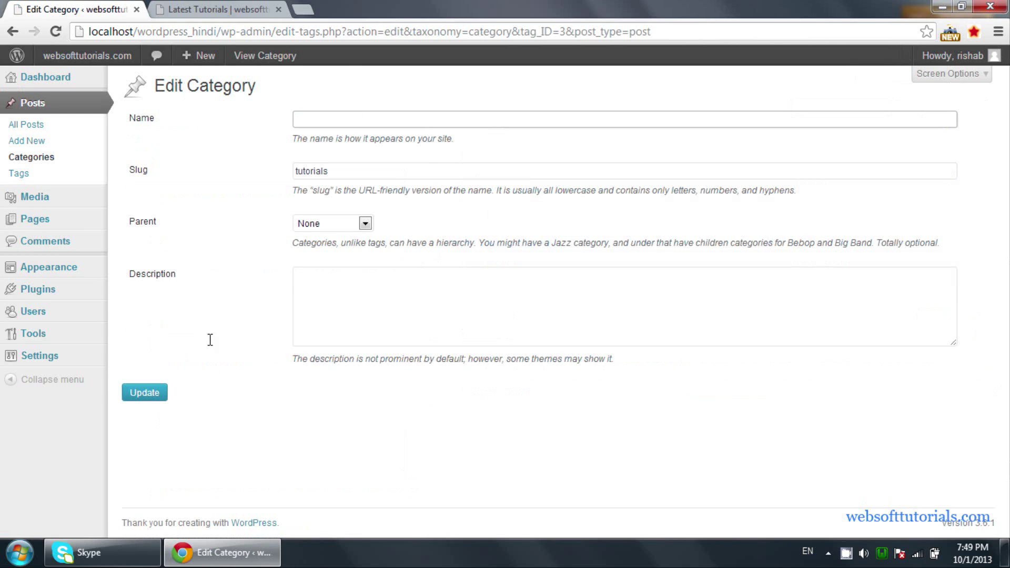
key("ctrl+z")
key("Tab")
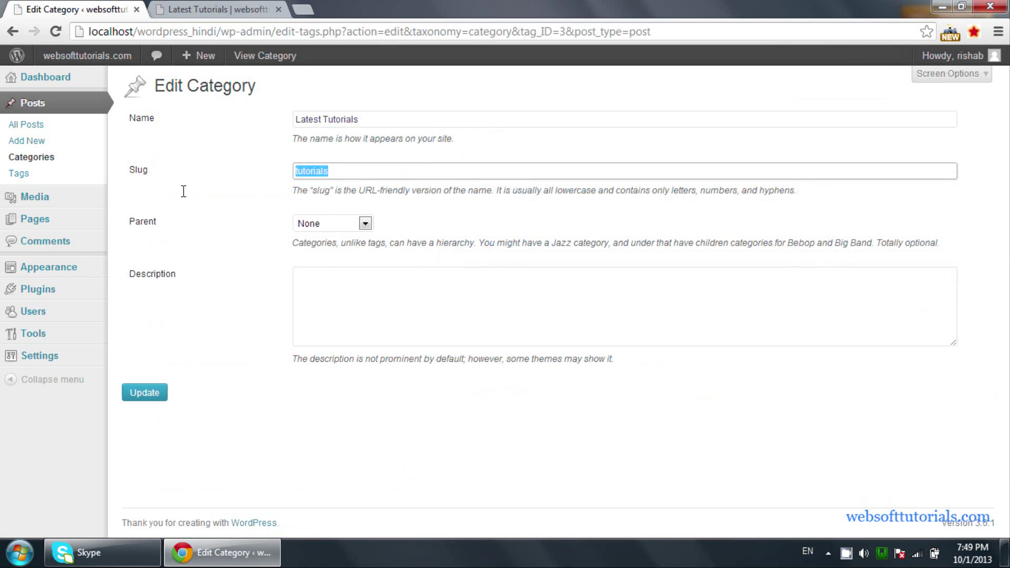
key("BackSpace")
left_click(143, 392)
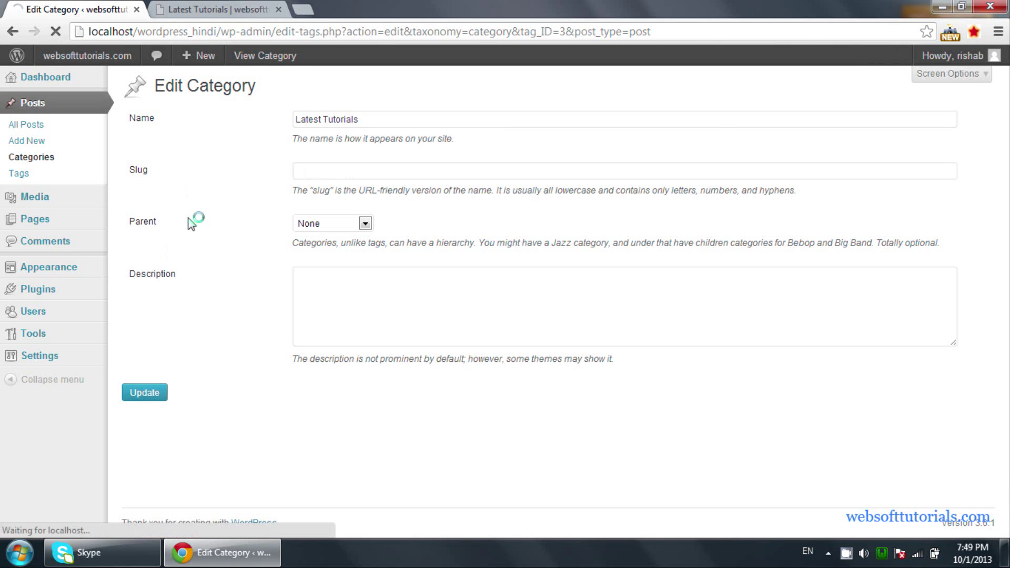
Go back to the public Php post, follow its Latest Tutorials category link, and check the updated slug in the archive's address
left_click(208, 9)
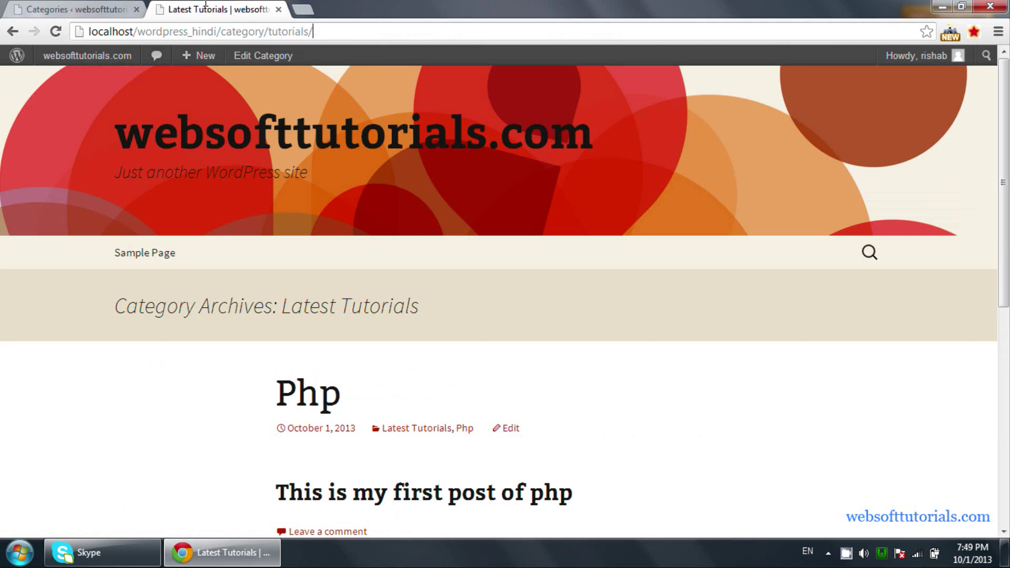
left_click(12, 31)
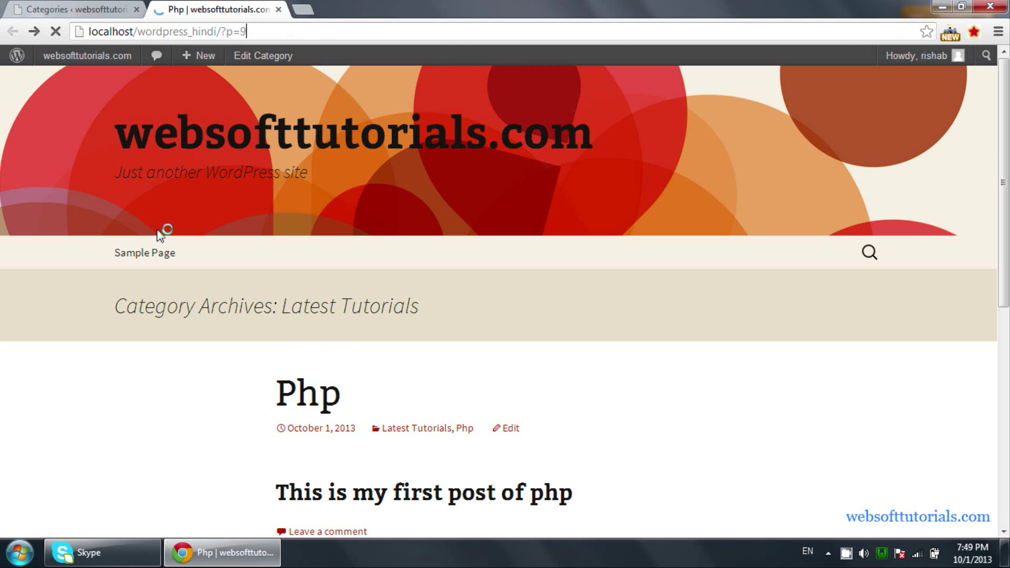
left_click(410, 360)
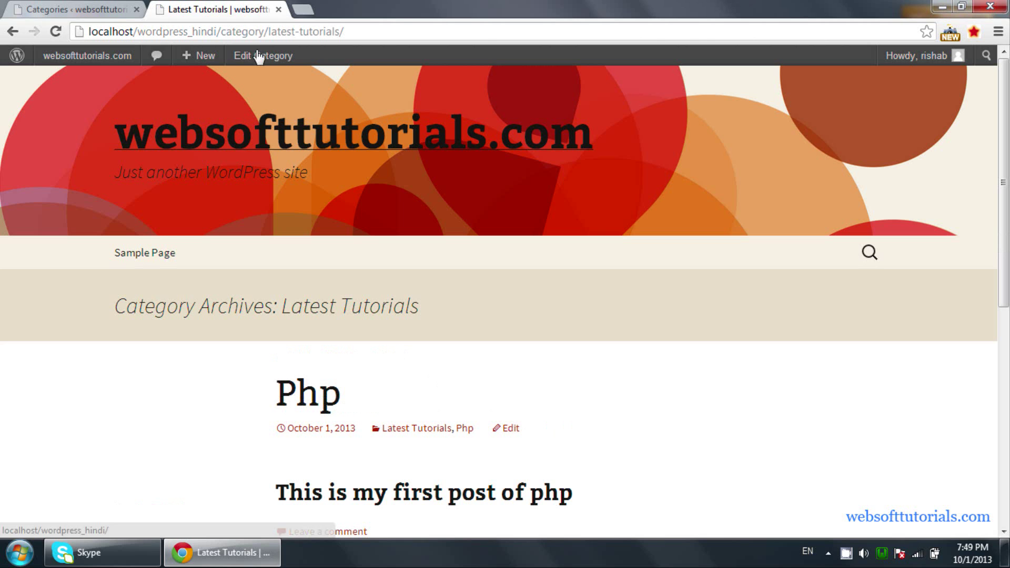
left_click_drag(268, 33, 359, 32)
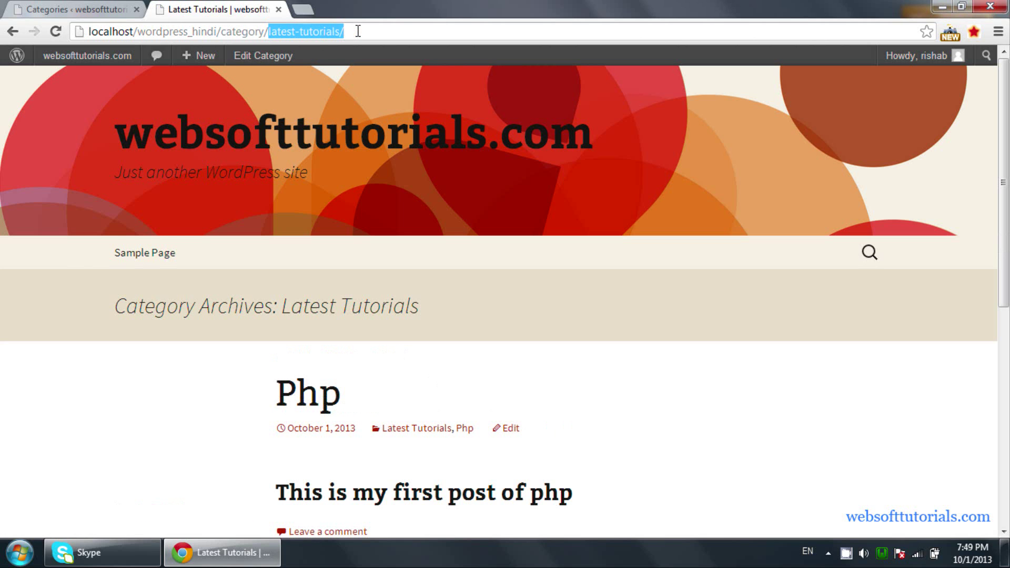
left_click(109, 7)
left_click(234, 9)
left_click(94, 7)
left_click(176, 7)
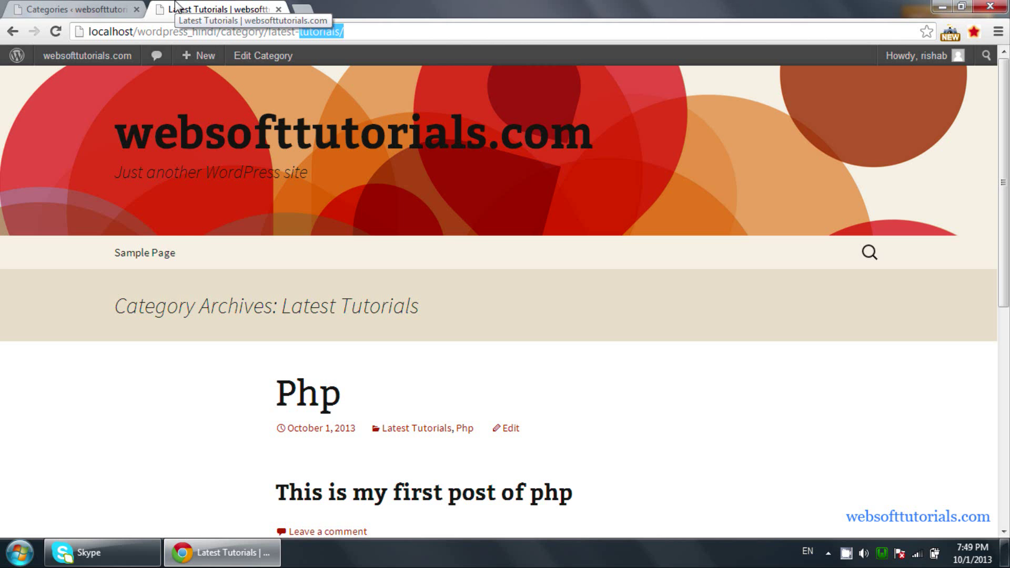
Open the Php post for editing from the WordPress admin posts list and go to its Tags section
left_click(93, 7)
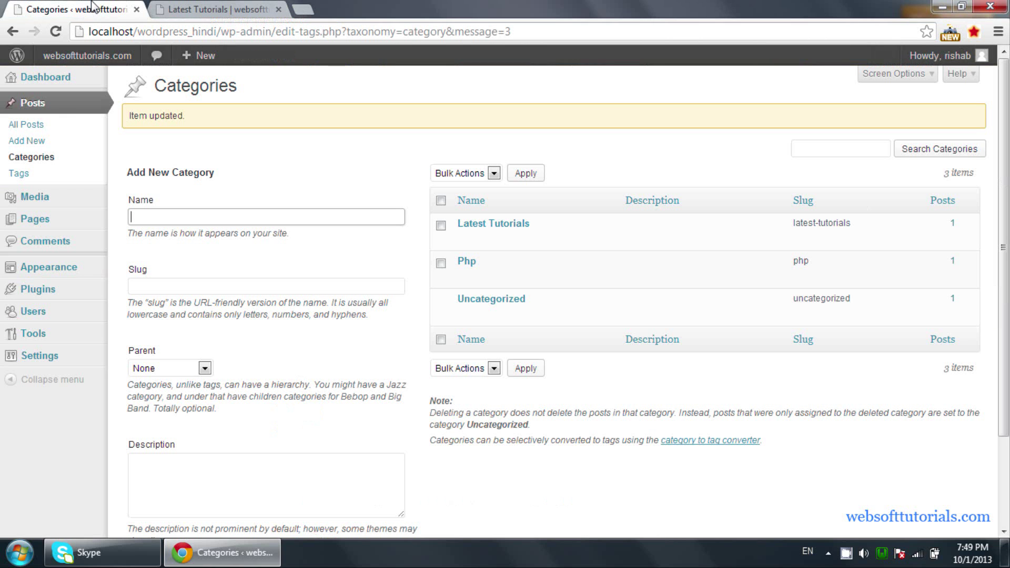
left_click(55, 136)
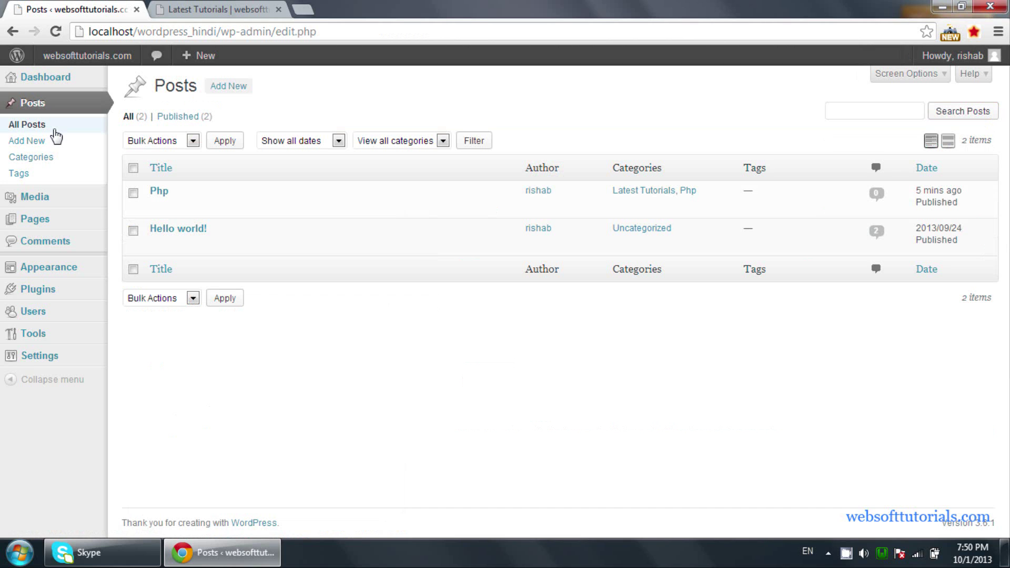
mouse_move(157, 211)
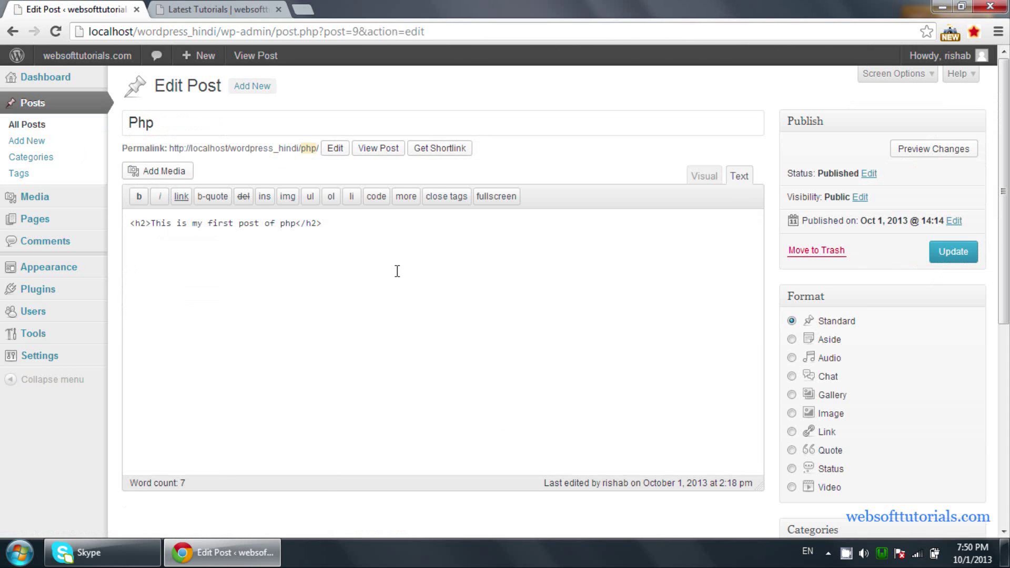
left_click(489, 309)
scroll(489, 317, "down", 4)
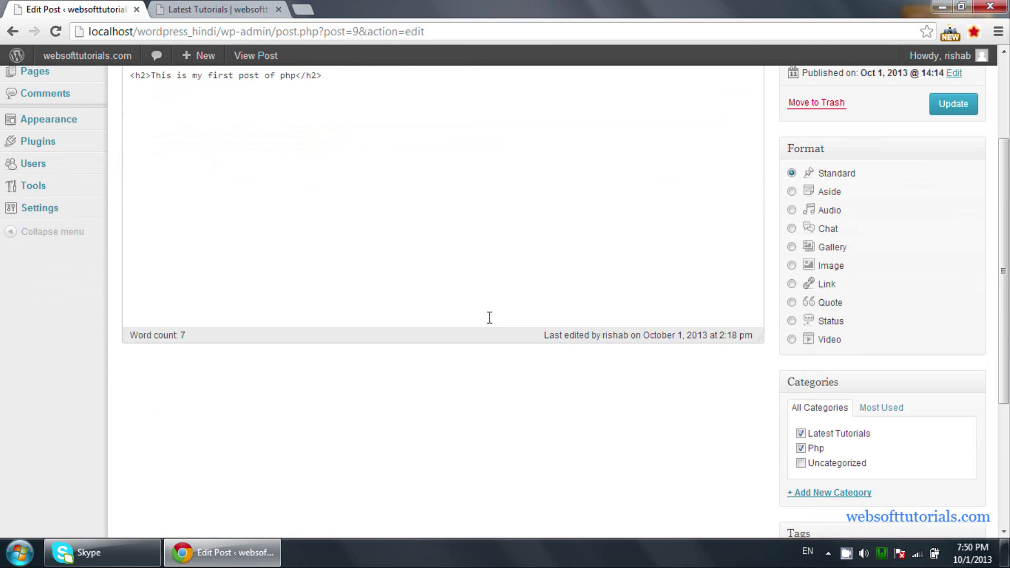
left_click(839, 492)
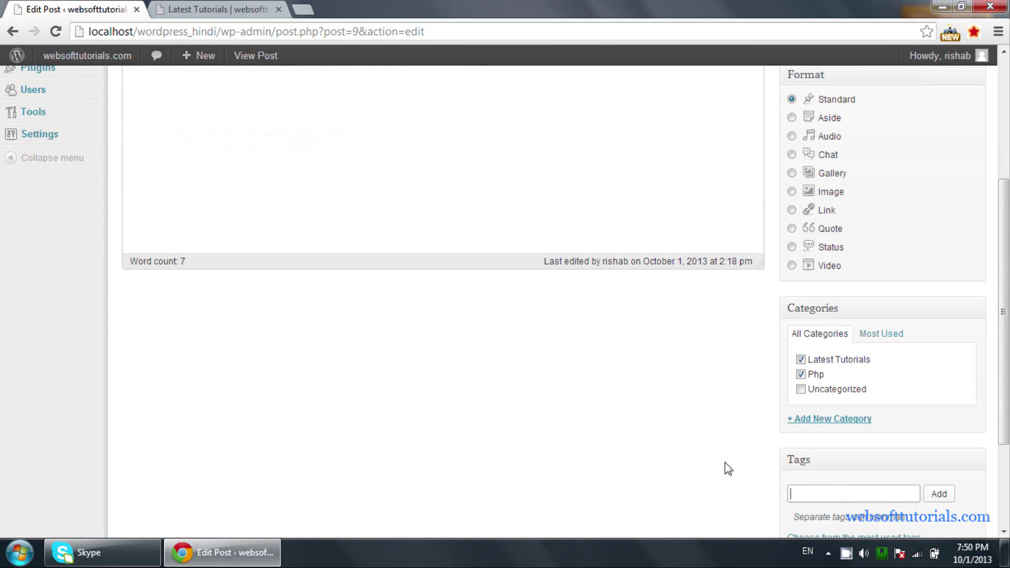
scroll(725, 462, "down", 3)
type("tur")
key("BackSpace")
type("torials")
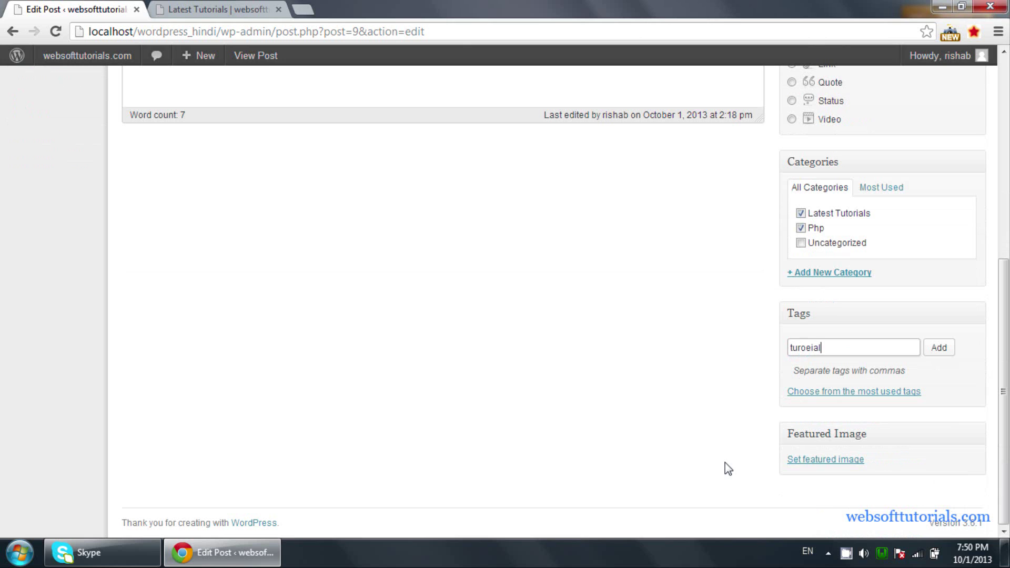
key("BackSpace")
key("BackSpace")
key("BackSpace")
key("BackSpace")
key("BackSpace")
key("BackSpace")
key("BackSpace")
key("BackSpace")
key("BackSpace")
Add the tags "programming tutorials" and "php tutorials" to the Php post and update it
type("programming tutorials")
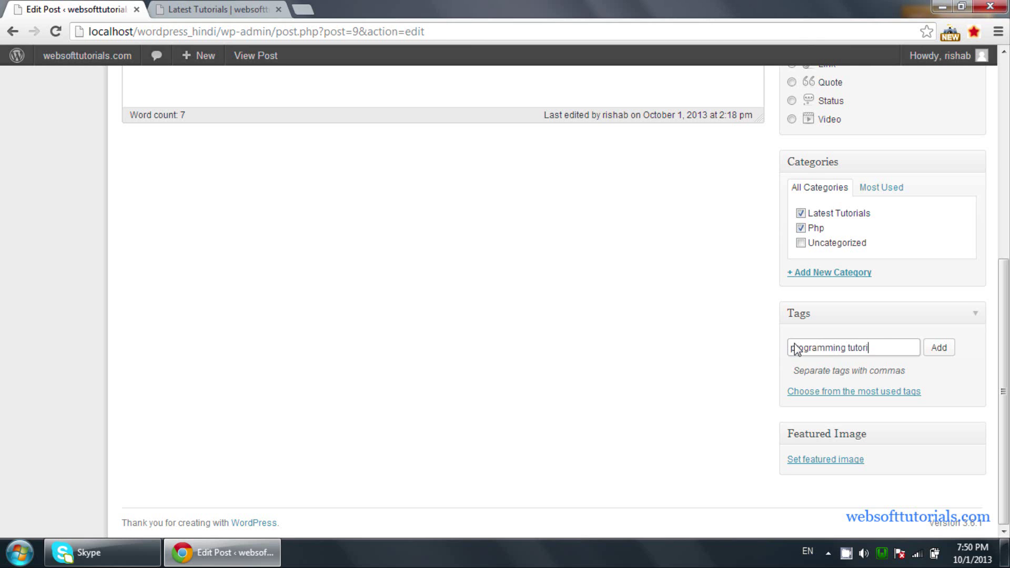
left_click(937, 348)
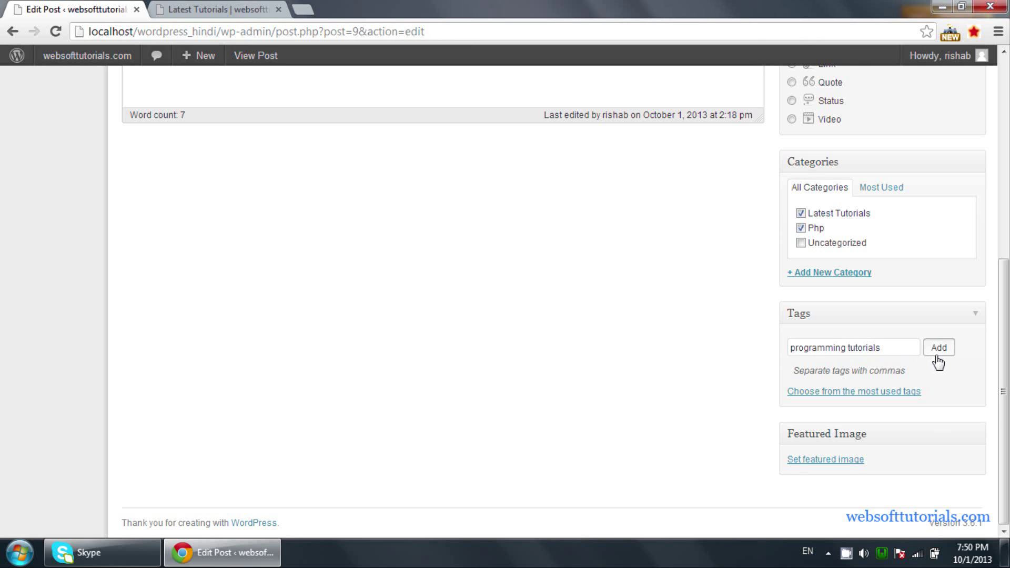
type("php turo")
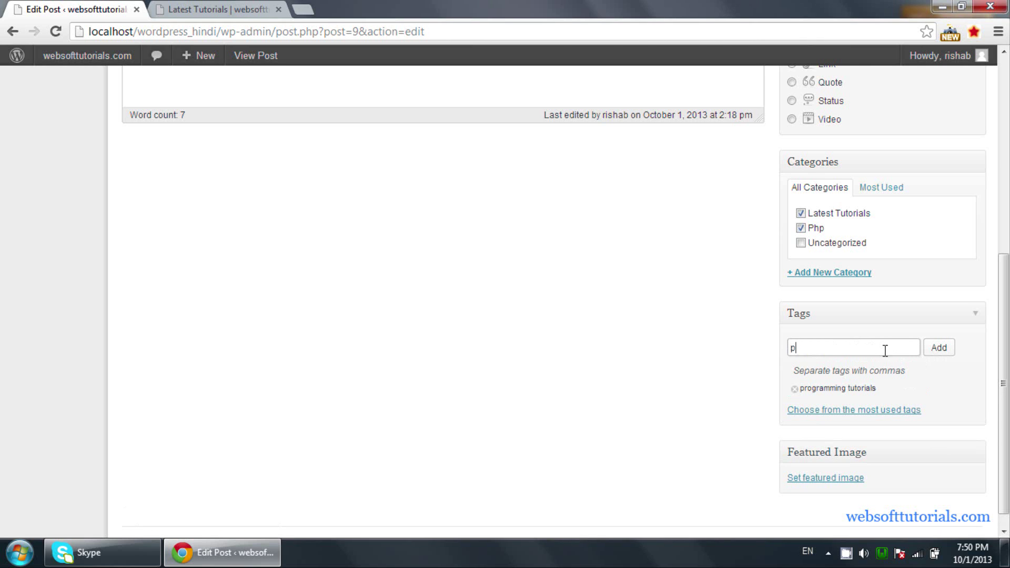
key("BackSpace")
key("BackSpace")
type("torials")
left_click(954, 356)
scroll(701, 400, "up", 7)
left_click(950, 256)
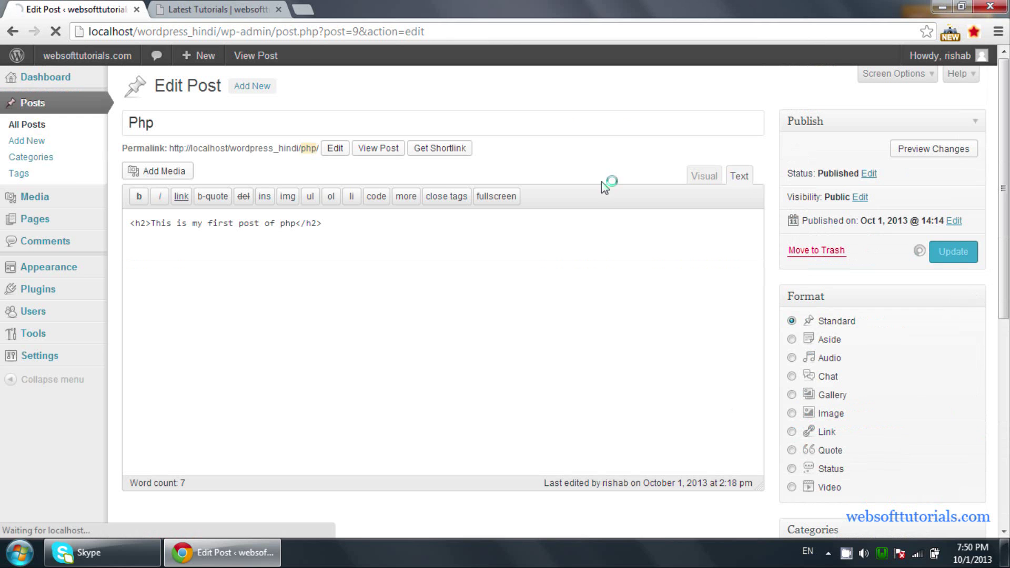
Load the public site's home page at localhost/wordpress_hindi/ and look at the tags shown under the Php post
left_click(239, 9)
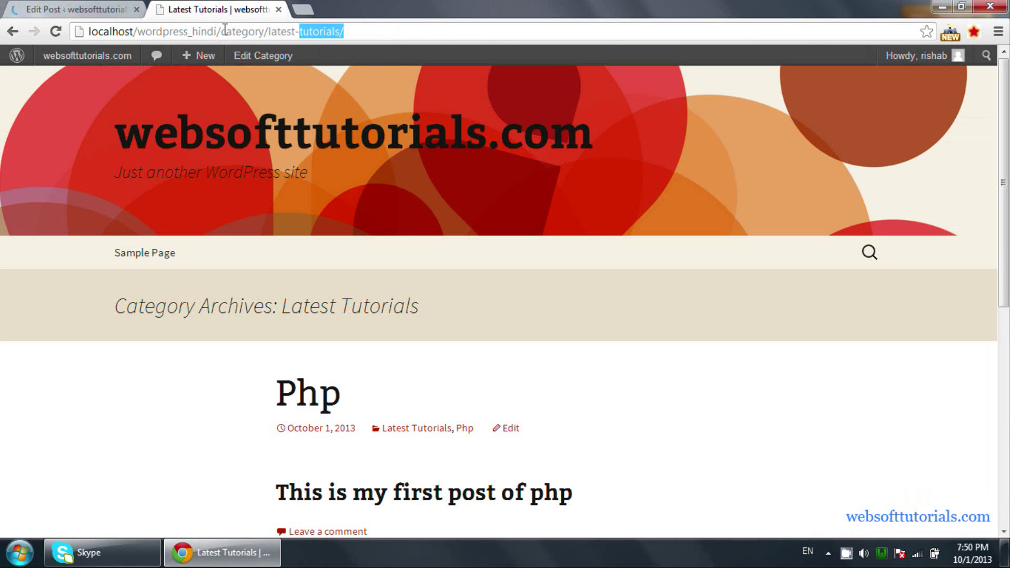
left_click_drag(220, 32, 383, 19)
key("BackSpace")
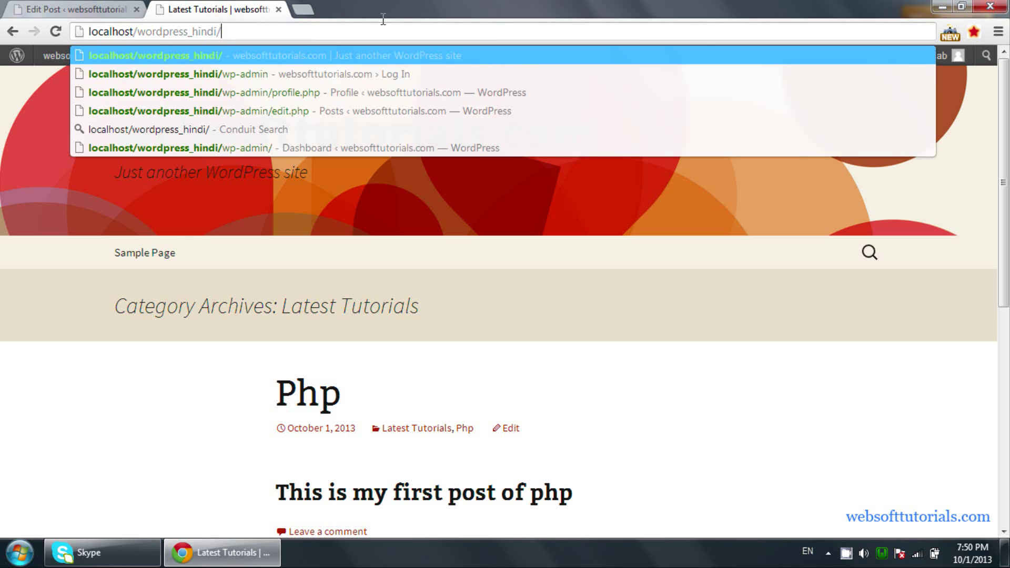
key("Return")
left_click(79, 9)
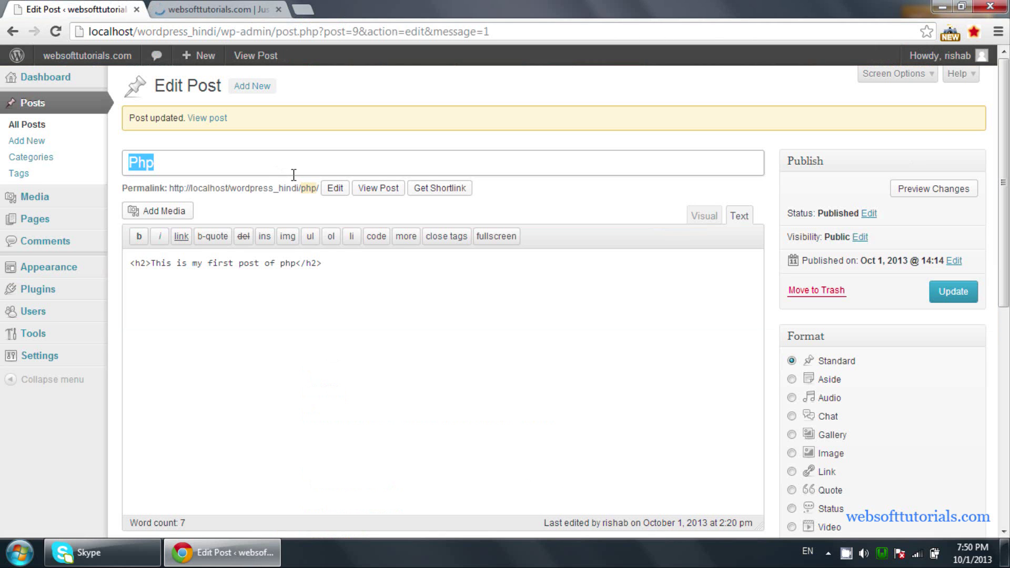
left_click(202, 9)
left_click(102, 9)
key("ctrl+Tab")
scroll(212, 318, "down", 3)
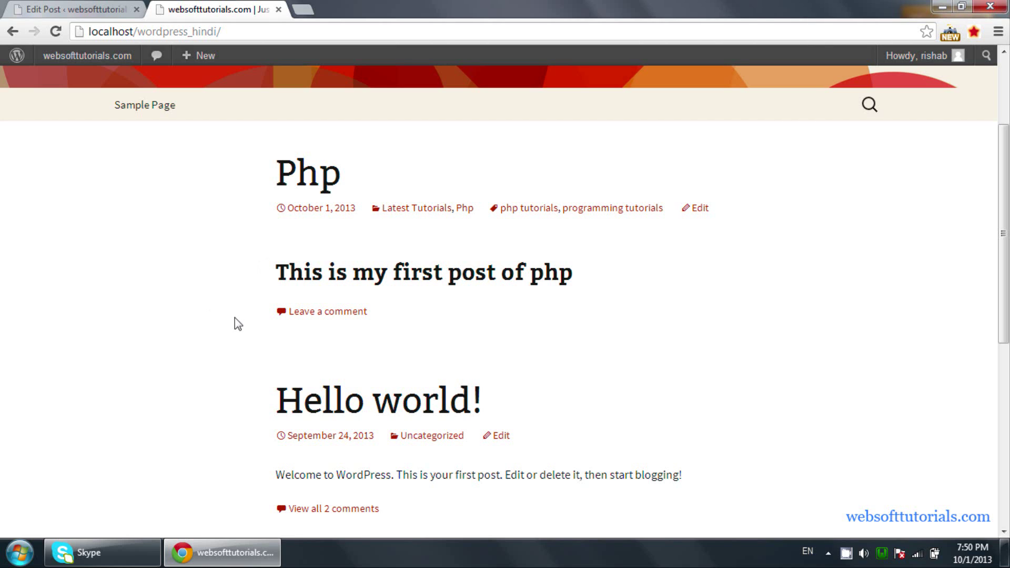
left_click_drag(291, 365, 255, 412)
left_click(255, 413)
left_click(124, 8)
left_click(259, 6)
Review the Tags page in the WordPress admin, and check the Php post's tags and comment count in the posts list
left_click(127, 11)
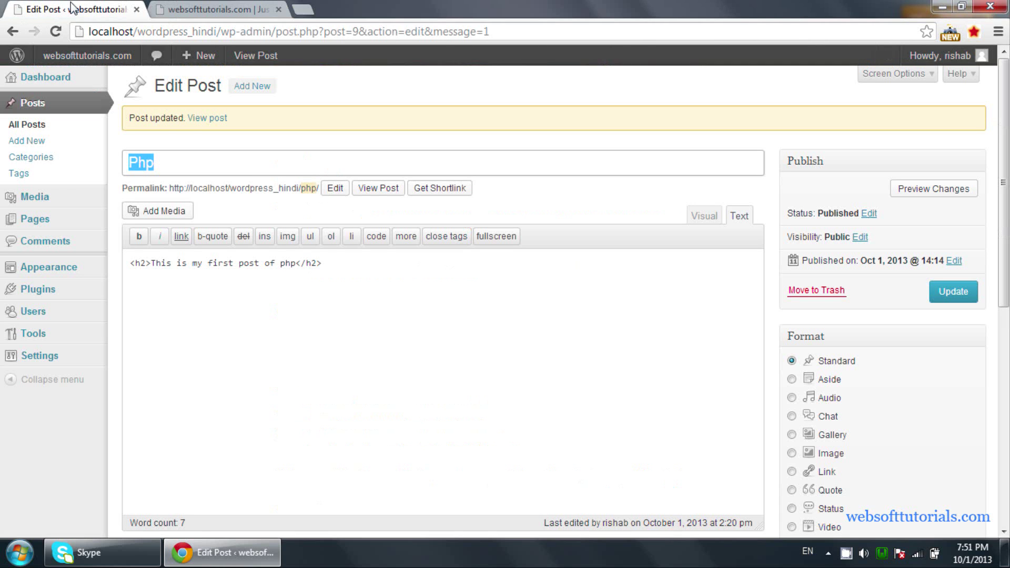
left_click(70, 178)
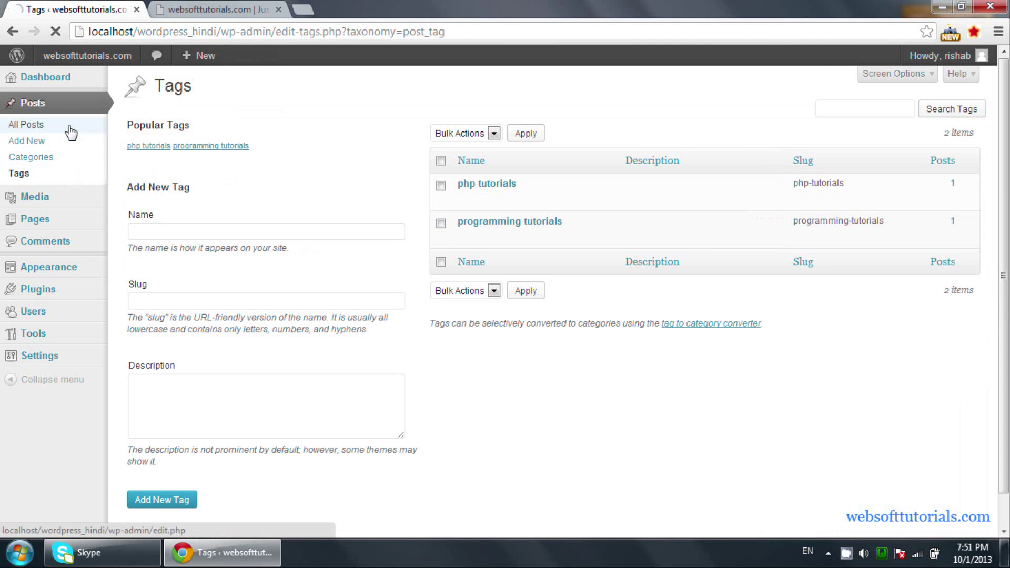
left_click(71, 133)
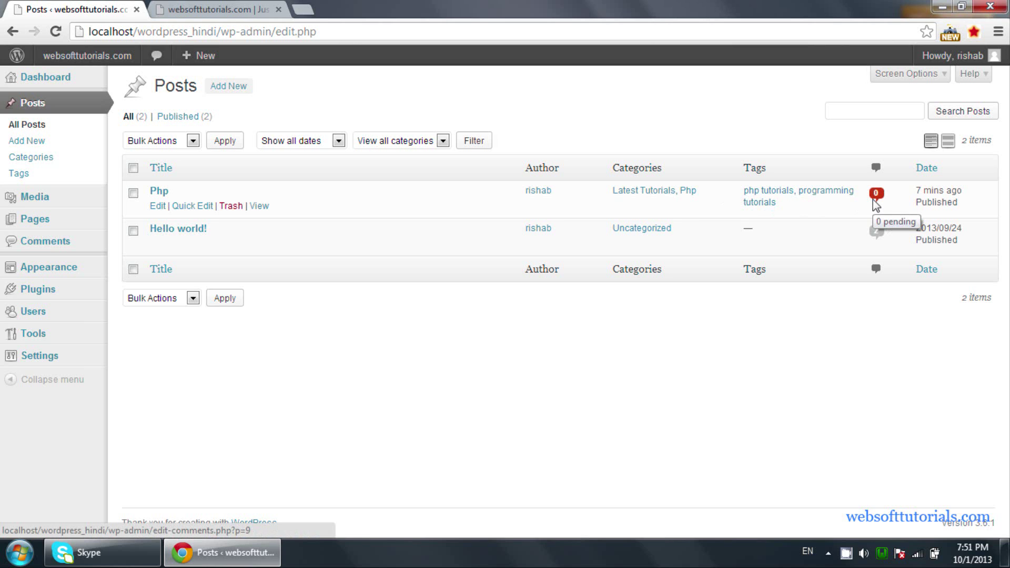
Open the Php post from the public home page and go to its comment field
left_click(237, 9)
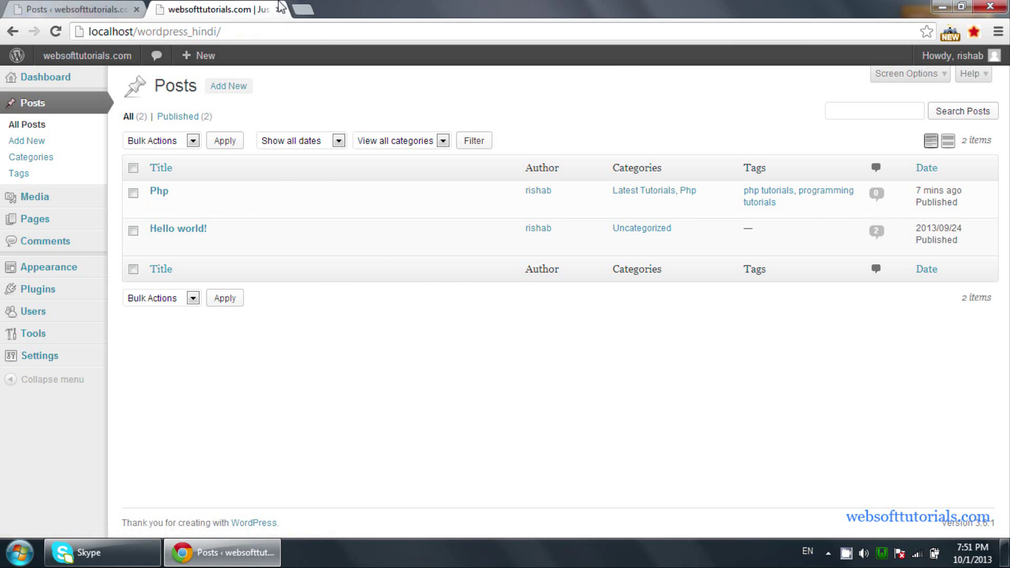
scroll(271, 246, "down", 3)
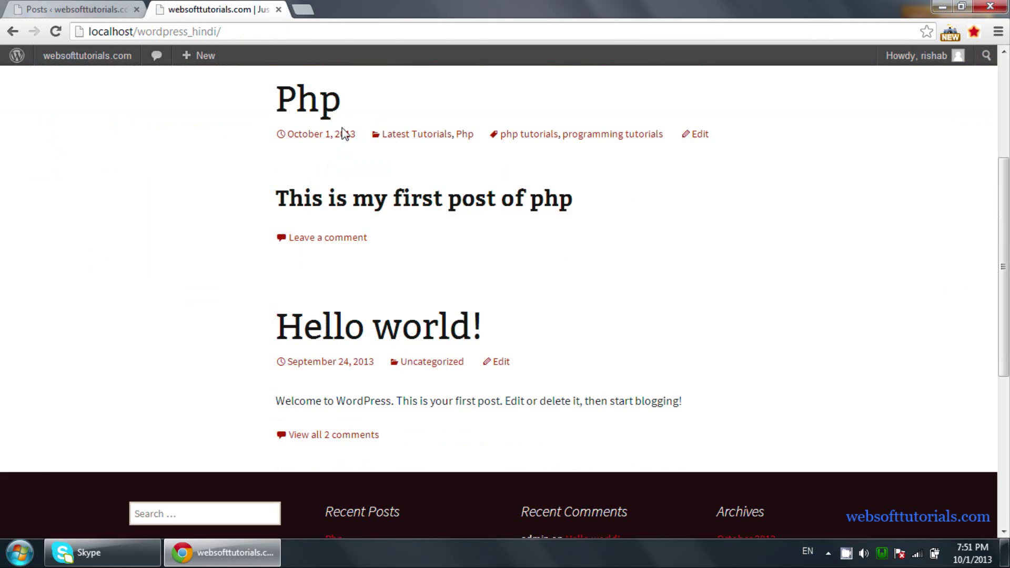
left_click(339, 97)
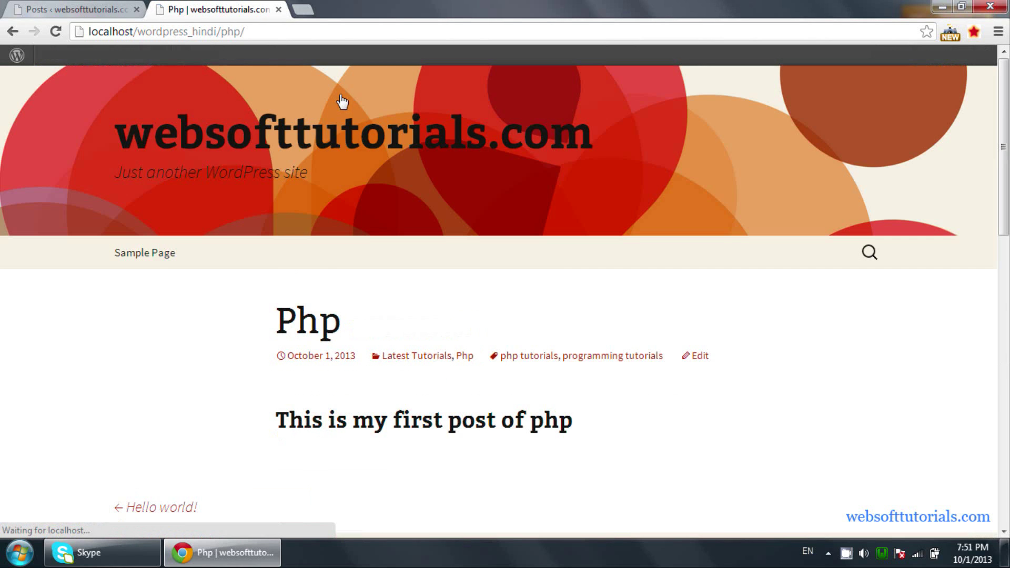
scroll(290, 292, "down", 7)
left_click(289, 291)
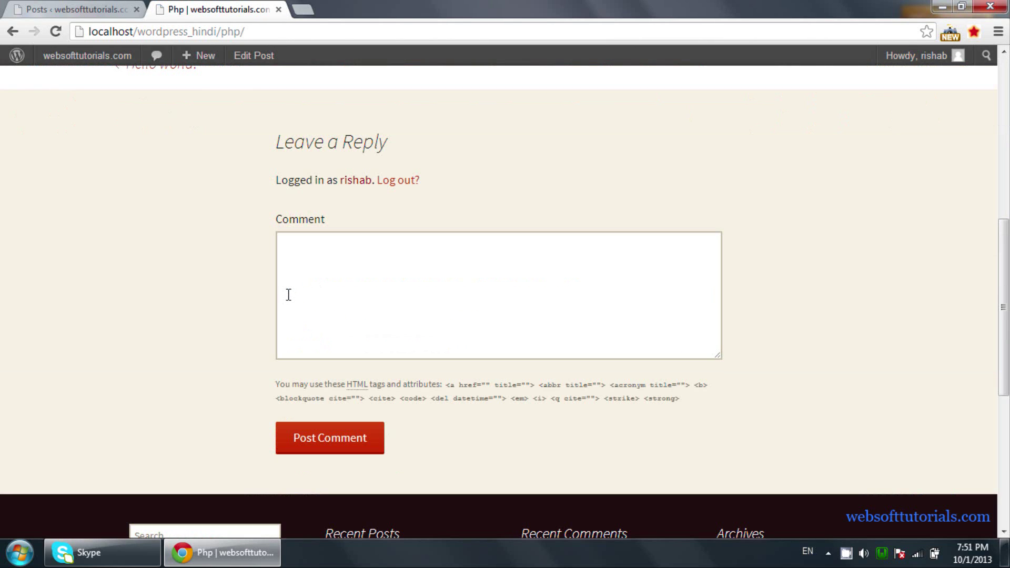
type("This is for")
key("BackSpace")
key("BackSpace")
key("BackSpace")
key("BackSpace")
key("BackSpace")
key("BackSpace")
key("BackSpace")
key("BackSpace")
key("BackSpace")
key("BackSpace")
key("BackSpace")
Post the comment "Nice tutorials" on the Php post
type("Niec")
key("BackSpace")
key("BackSpace")
type("ce tutorials")
left_click(329, 448)
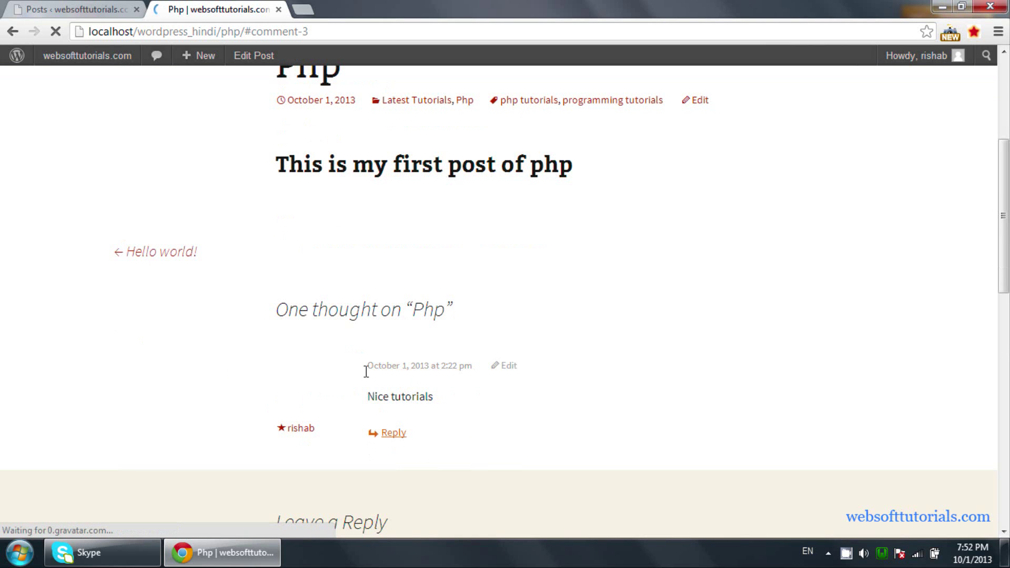
Reload the posts list in the WordPress admin and check the Php post's comment count
left_click(79, 9)
left_click(144, 31)
key("Return")
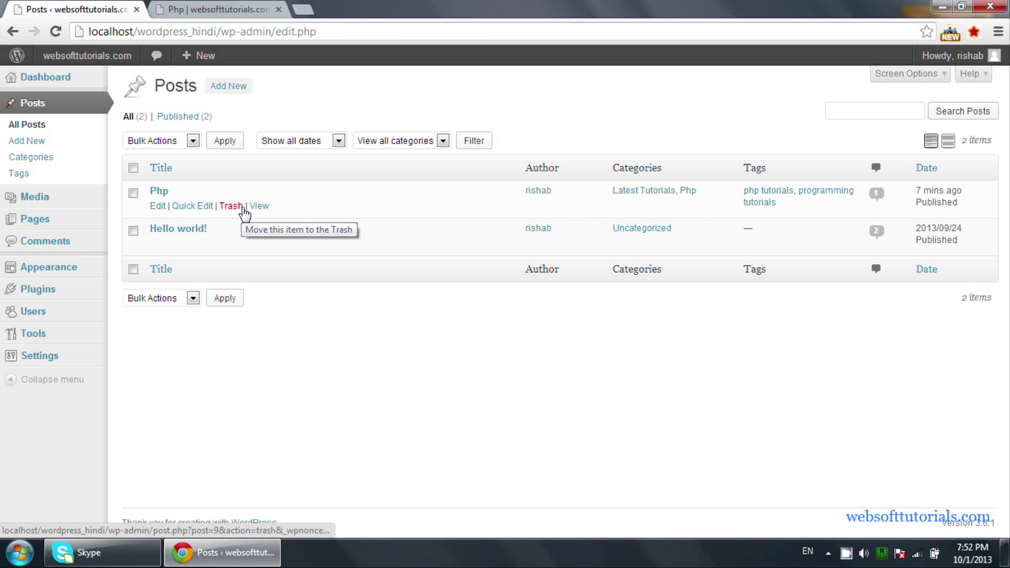
Try out selecting the listed posts, leave only Php selected, and move the Php post to the Trash
left_click(133, 194)
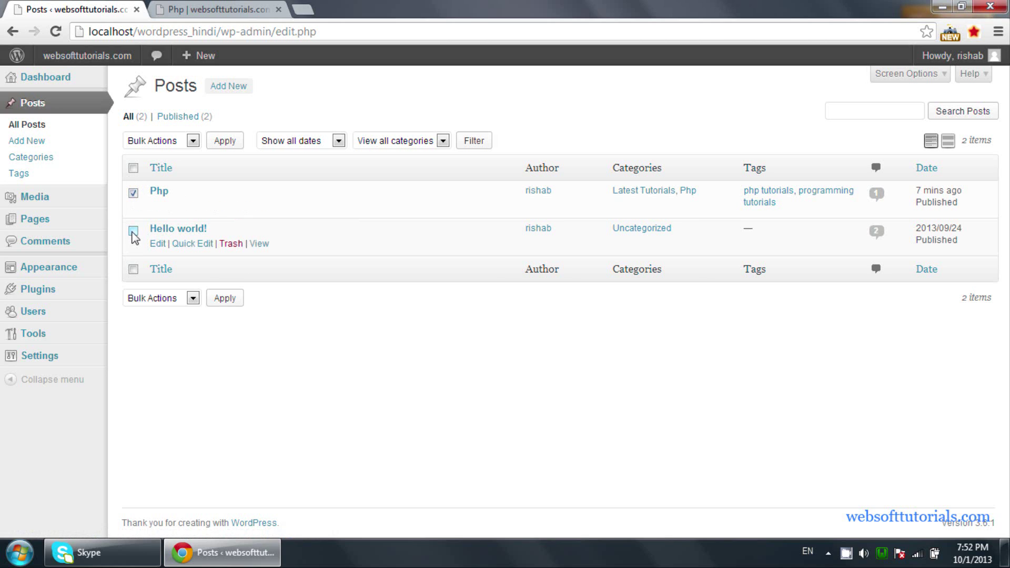
left_click(132, 232)
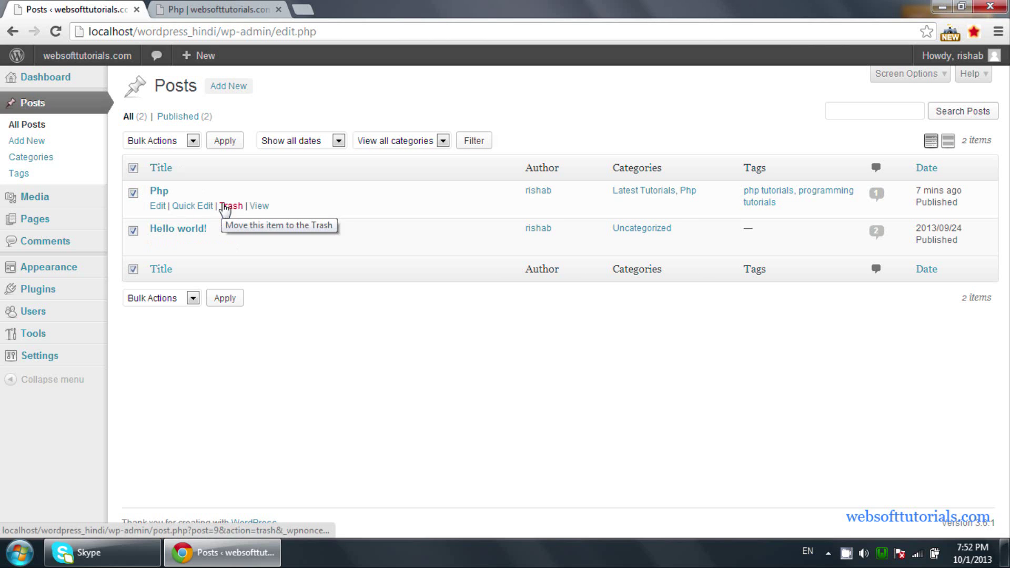
left_click(133, 231)
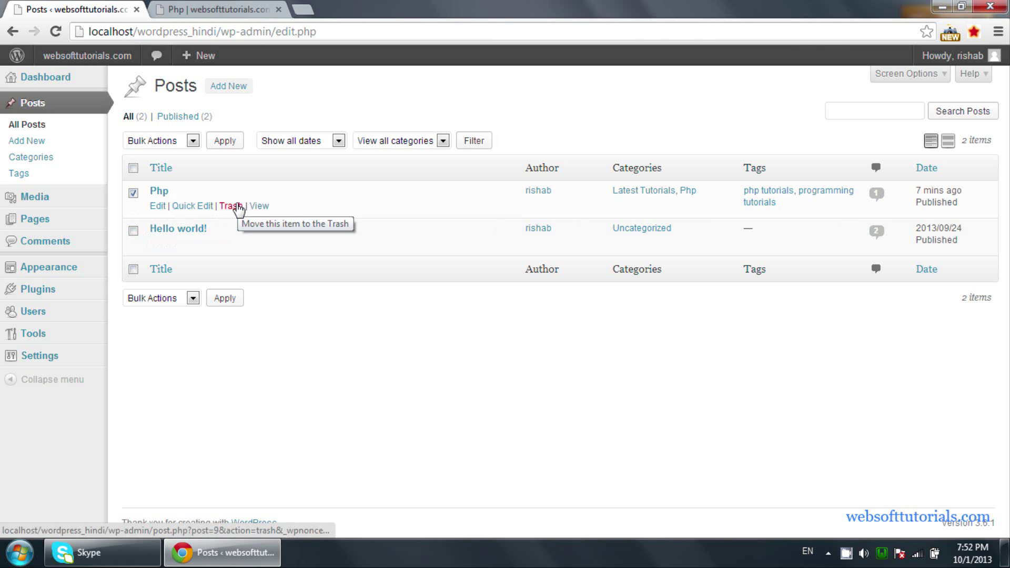
left_click(238, 207)
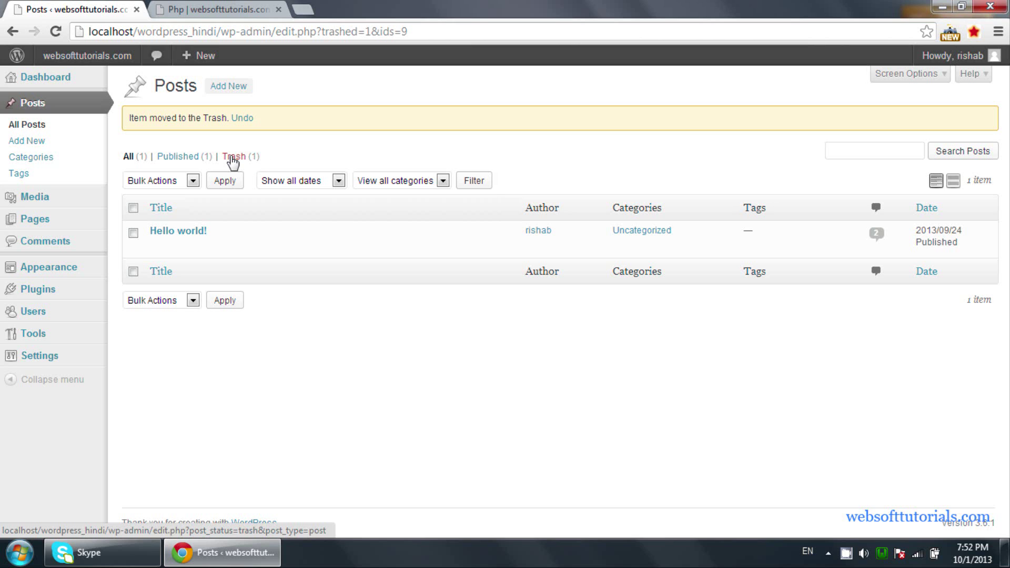
Open the trashed posts and restore the Php post
left_click(230, 158)
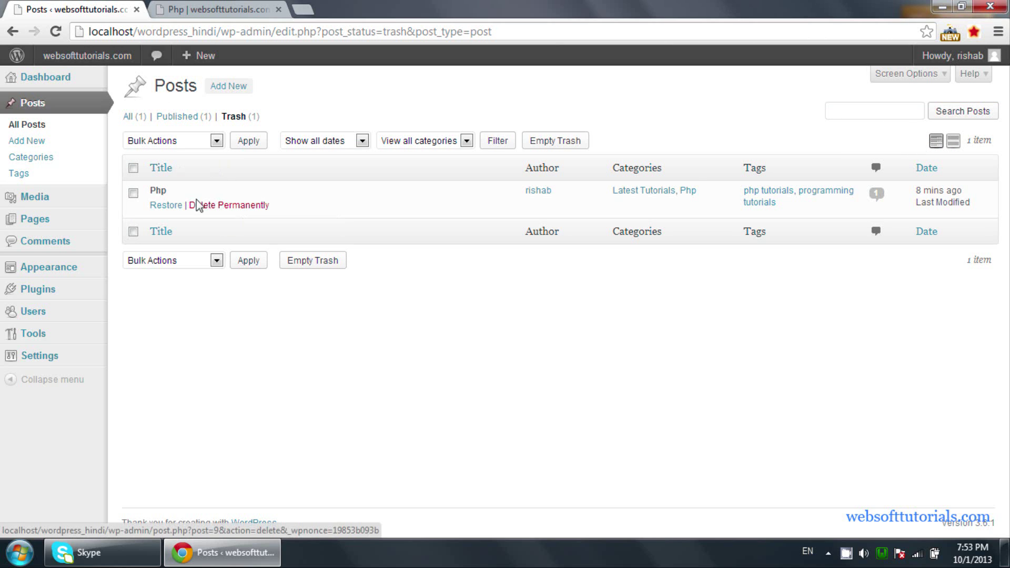
left_click(173, 211)
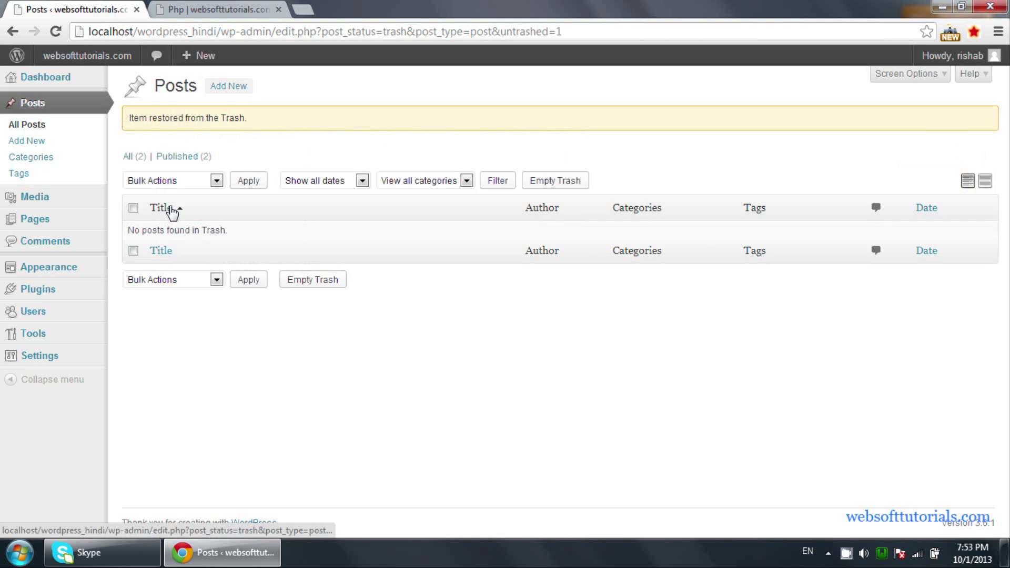
View the list of published posts, and return to the Php post's public page
left_click(176, 157)
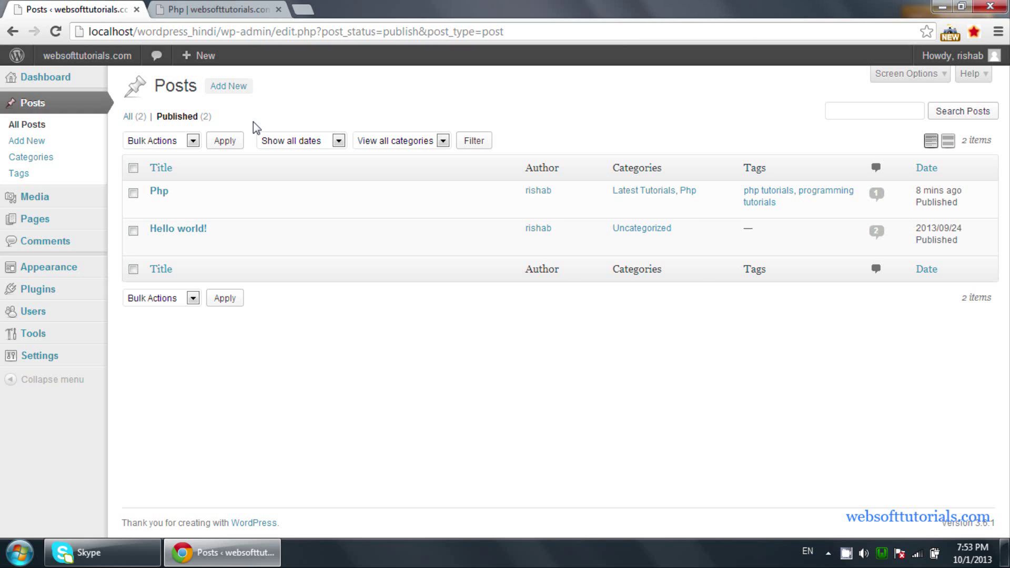
left_click(220, 9)
scroll(48, 279, "up", 5)
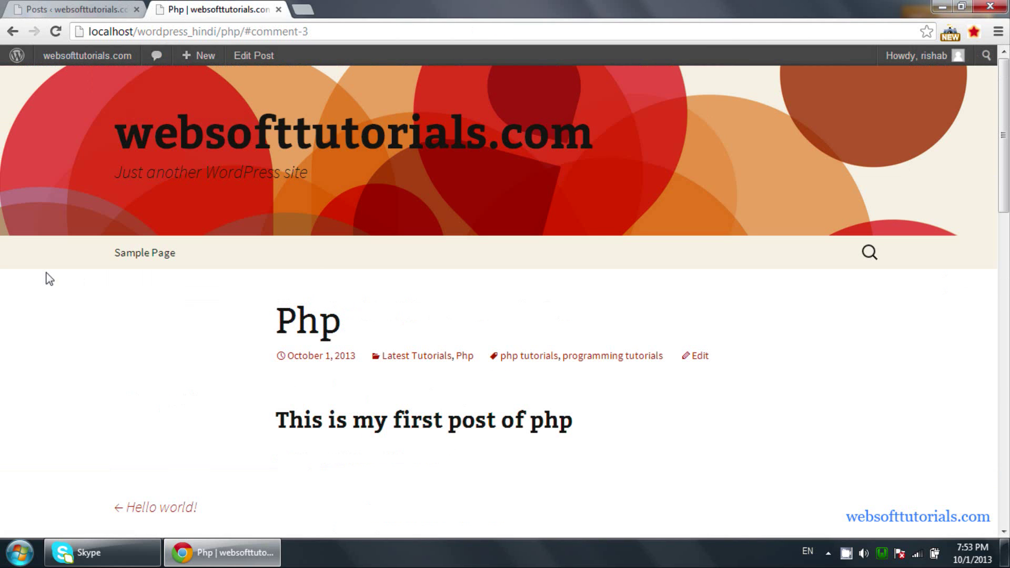